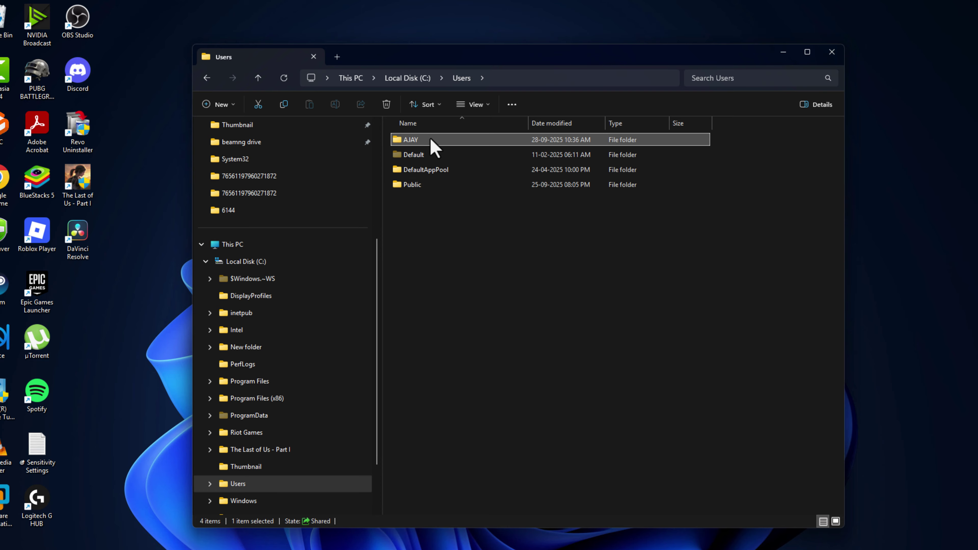
- Open the Saved Games folder in the user's profile and go to The Last of Us Part I > users > 6144
left_click(374, 547)
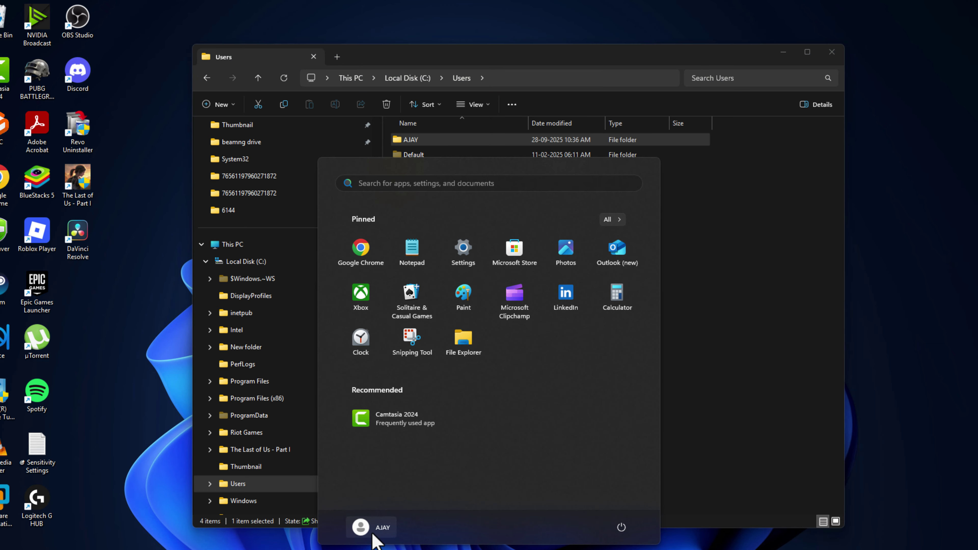
left_click(390, 548)
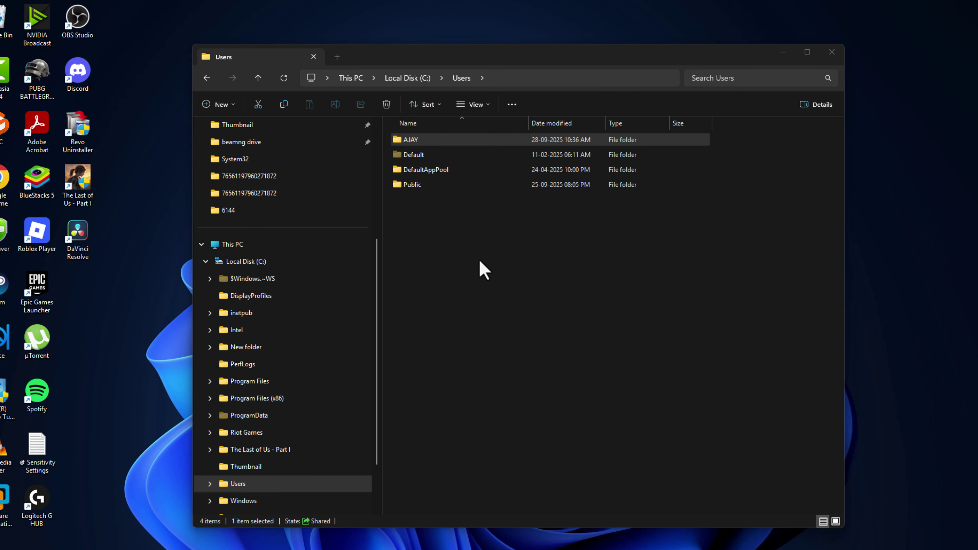
double_click(448, 141)
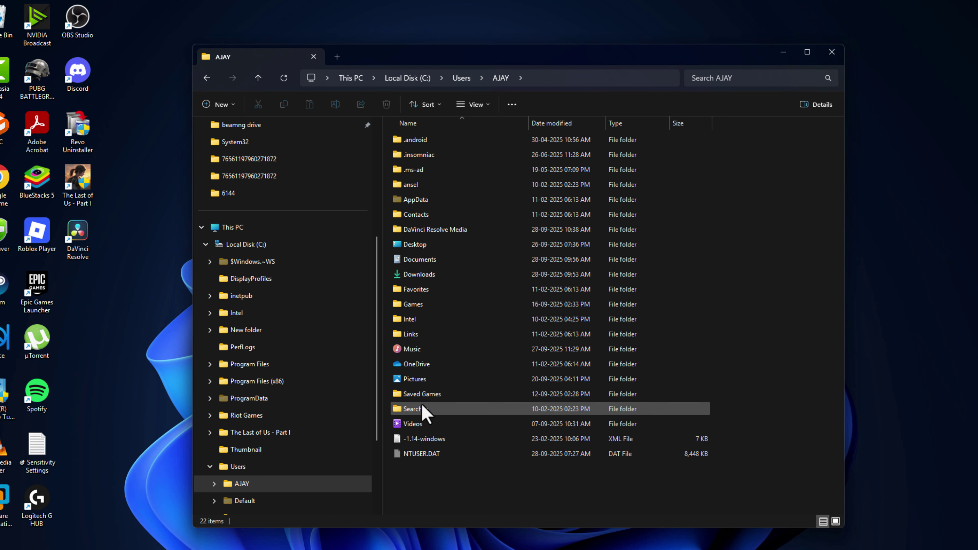
double_click(445, 394)
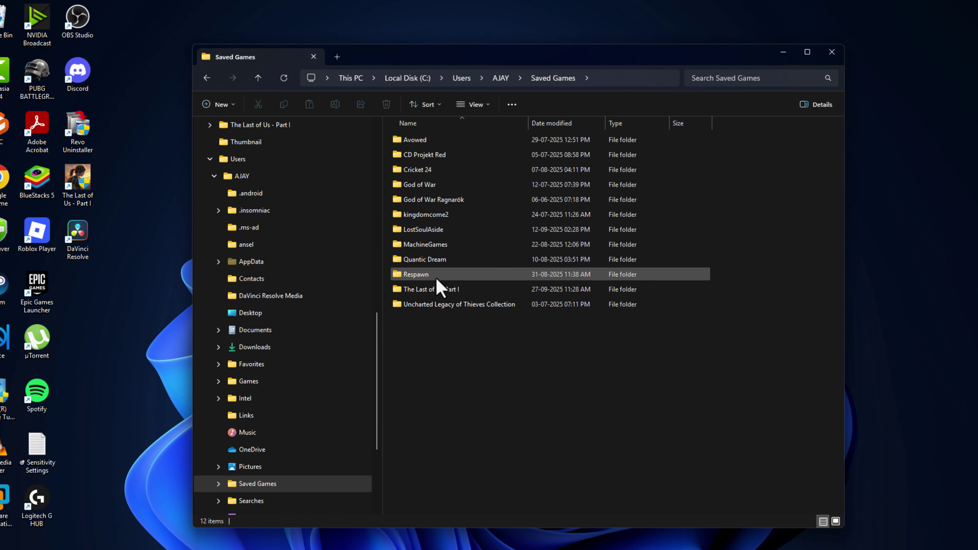
double_click(433, 288)
double_click(442, 142)
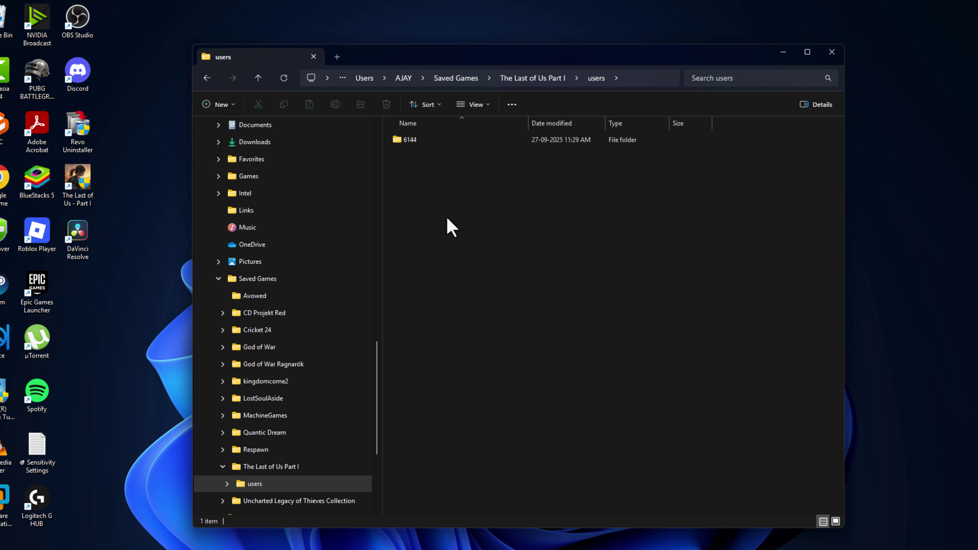
double_click(423, 144)
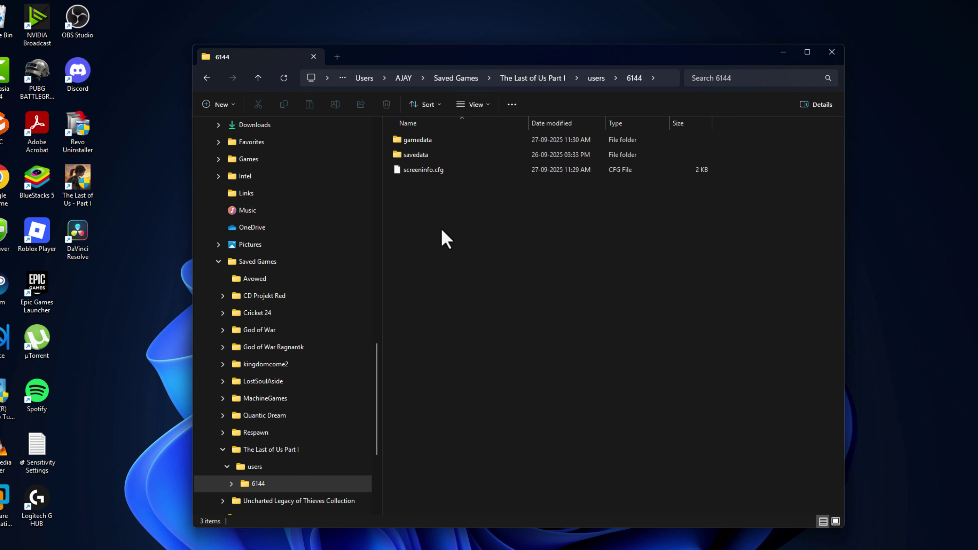
- Show the available file actions for screeninfo.cfg, dismiss them without choosing one, and close the folder window
left_click(423, 172)
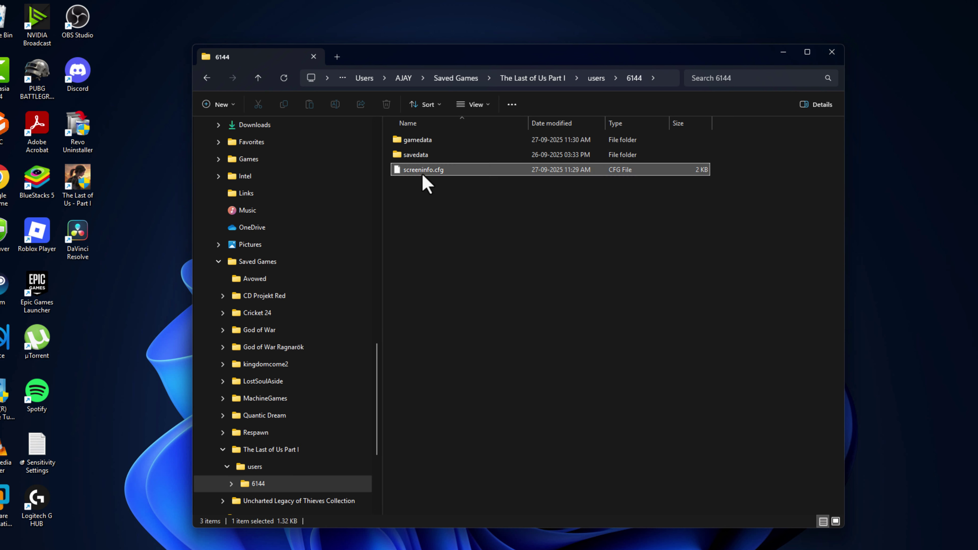
right_click(442, 173)
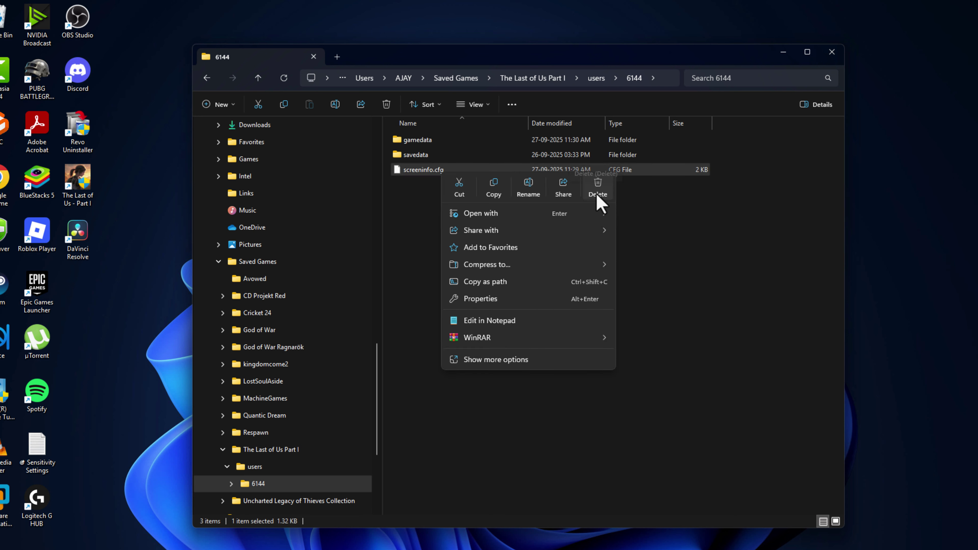
left_click(659, 216)
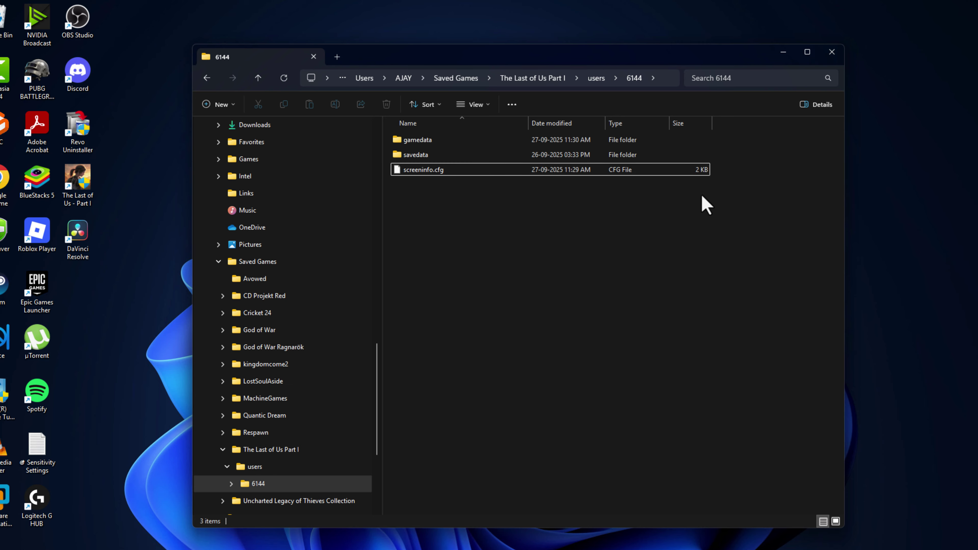
left_click(829, 53)
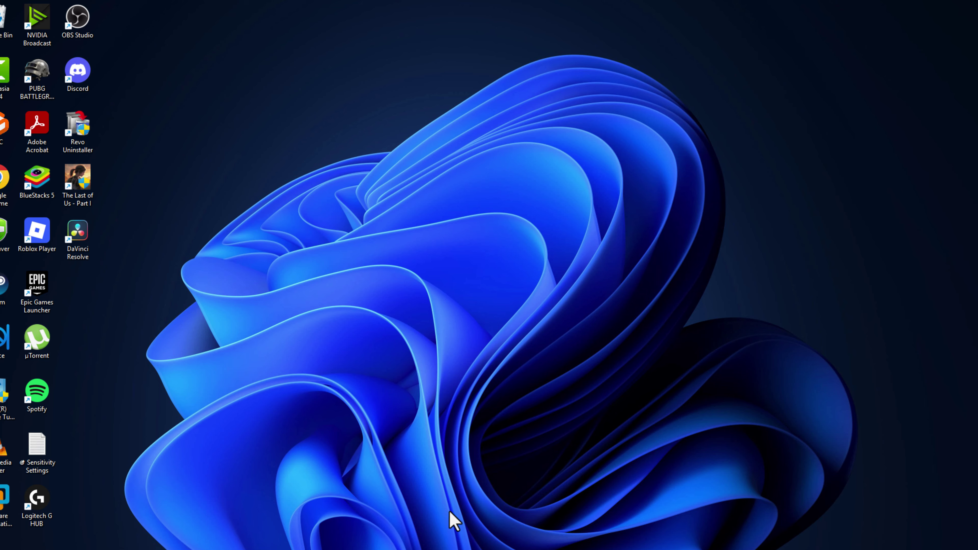
- Search Windows for Device Manager, open it, and expand the Display adapters category
left_click(440, 549)
type("deve")
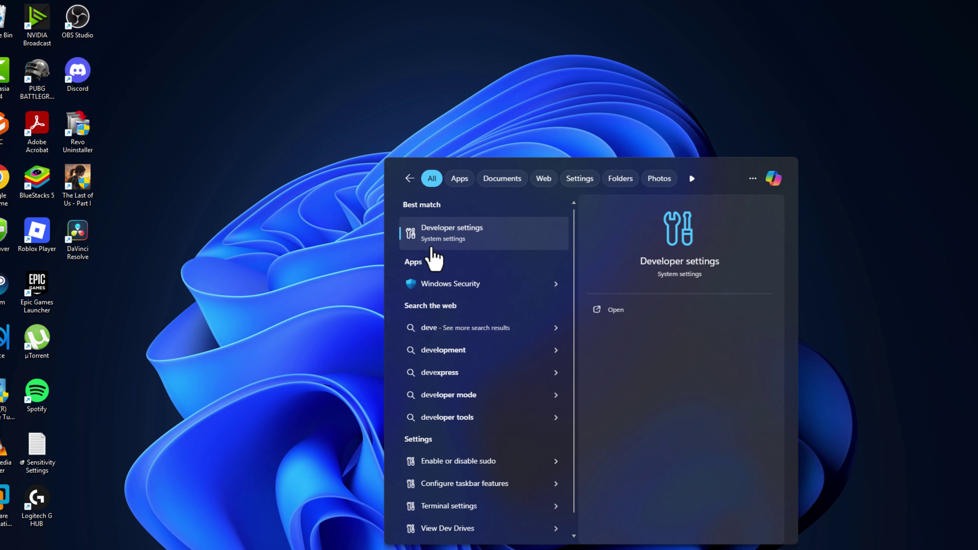
key("BackSpace")
left_click(481, 241)
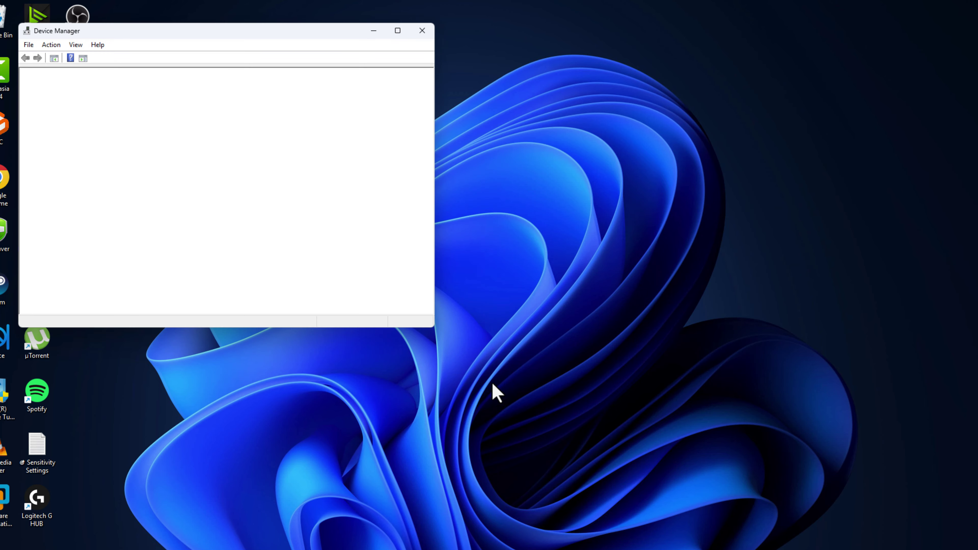
left_click(35, 130)
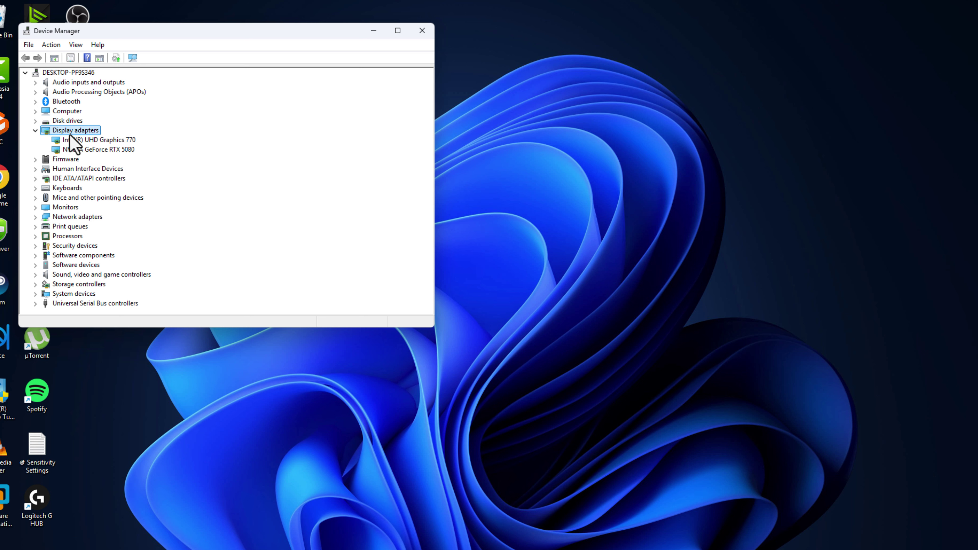
- Show the device actions for the Intel(R) UHD Graphics 770 adapter, dismiss them without choosing one, and close Device Manager
left_click(73, 141)
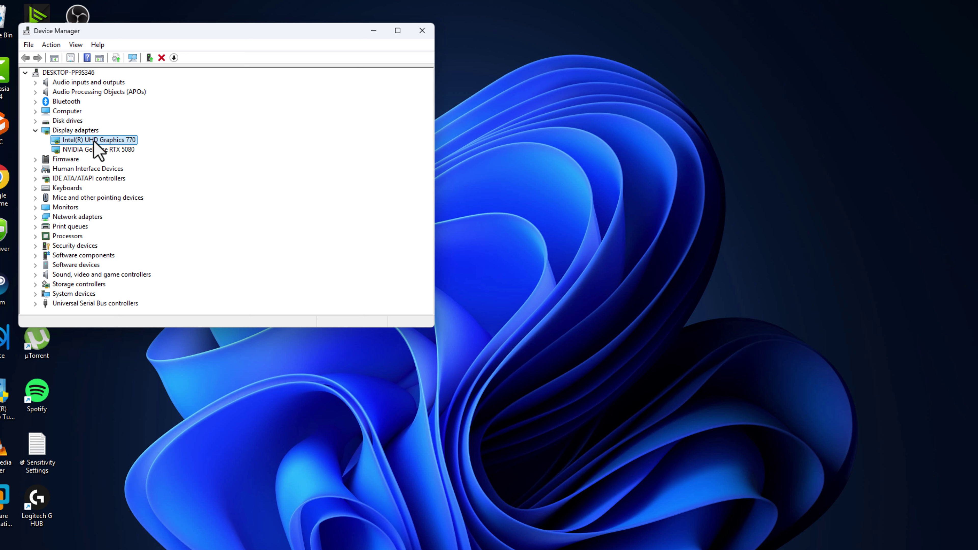
right_click(94, 141)
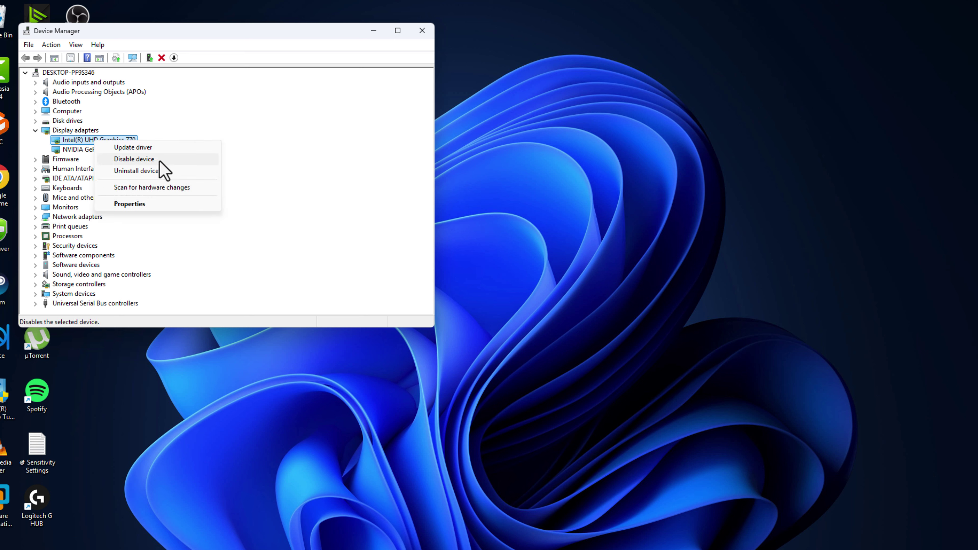
left_click(159, 127)
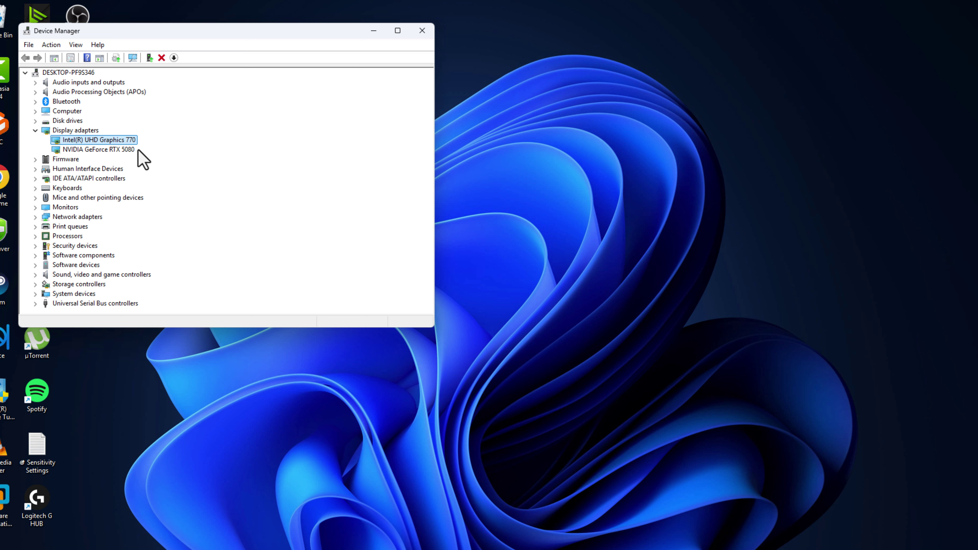
left_click(421, 43)
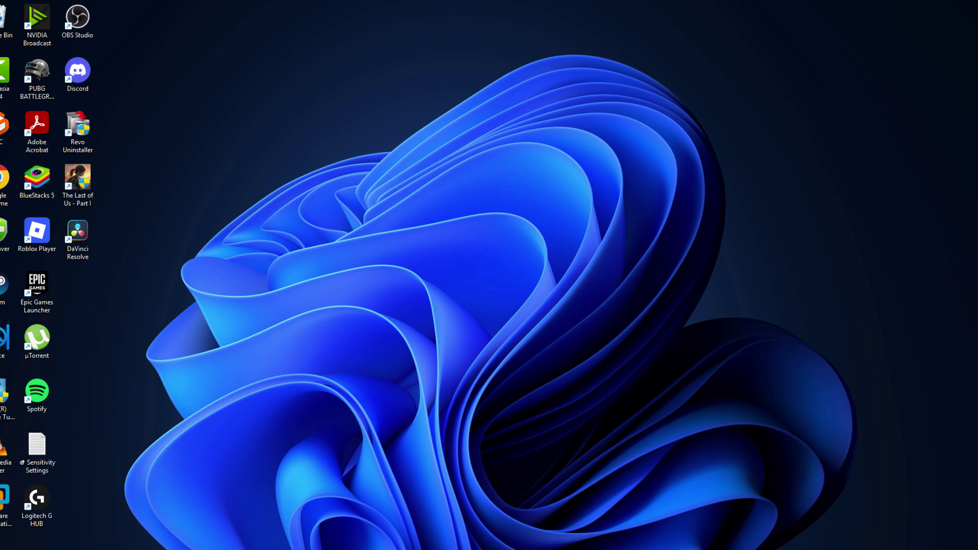
- Reopen Device Manager and select the NVIDIA GeForce RTX 5080 under Display adapters to identify the graphics card
key("super+s")
type("device manager")
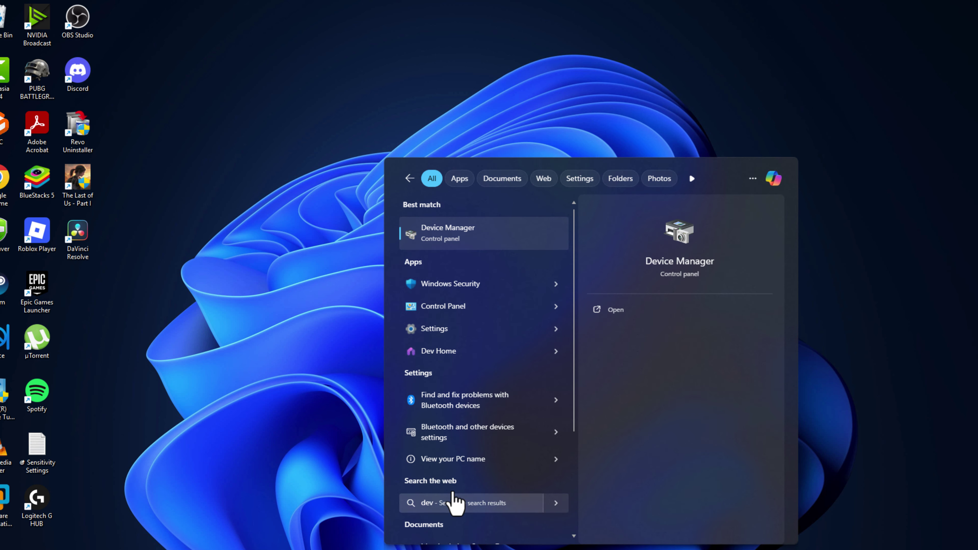
left_click(447, 231)
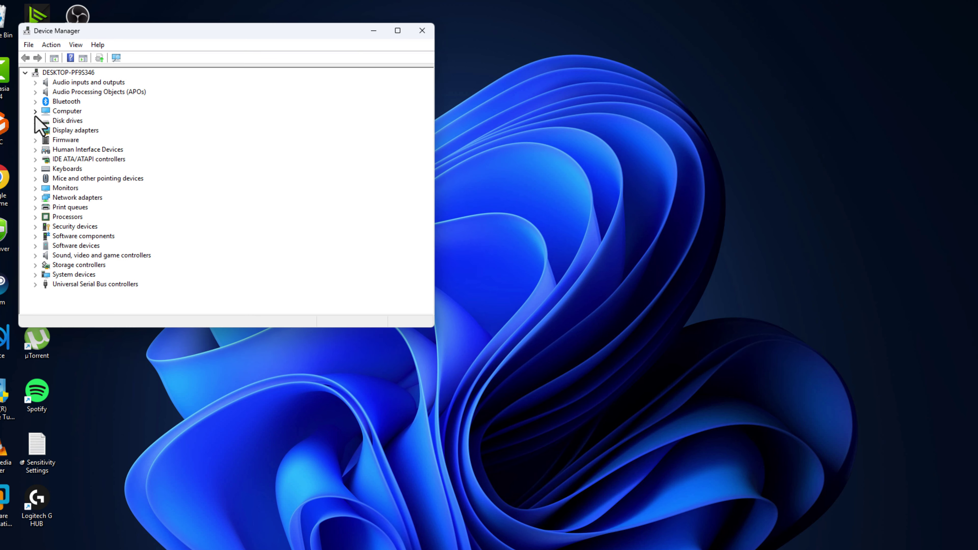
left_click(36, 130)
left_click(94, 149)
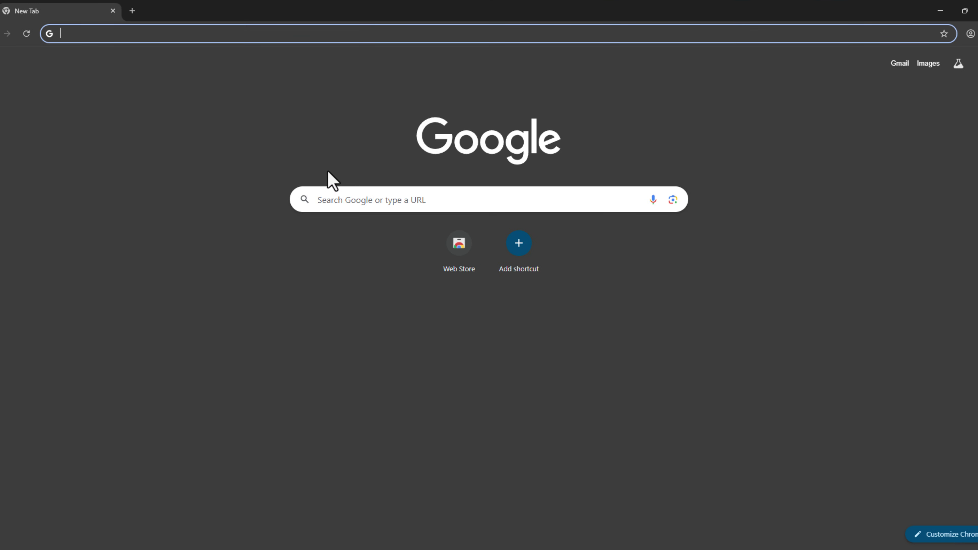
- Switch to Google Chrome, search for "nvidia driver download", and open the Download The Official NVIDIA Drivers result
left_click_drag(462, 17, 556, 40)
left_click(473, 58)
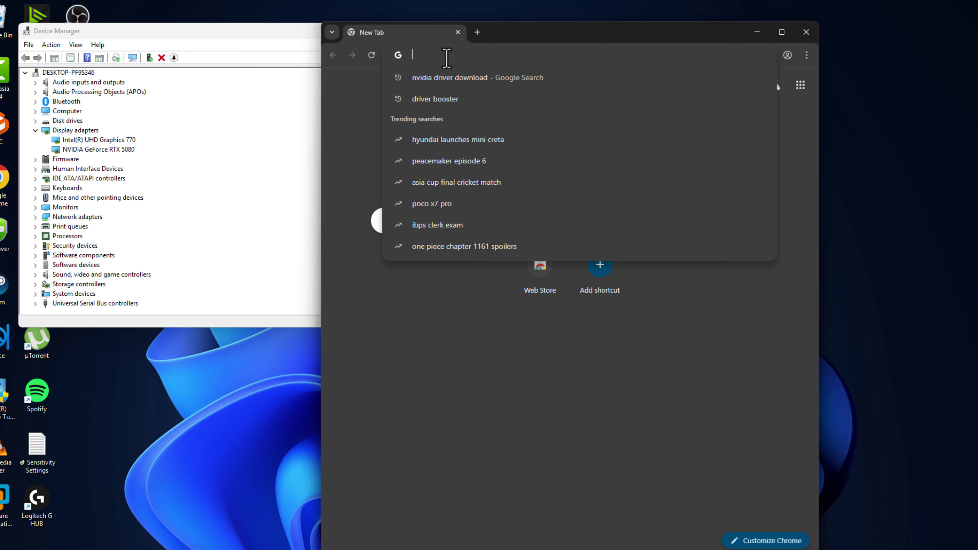
key("Down")
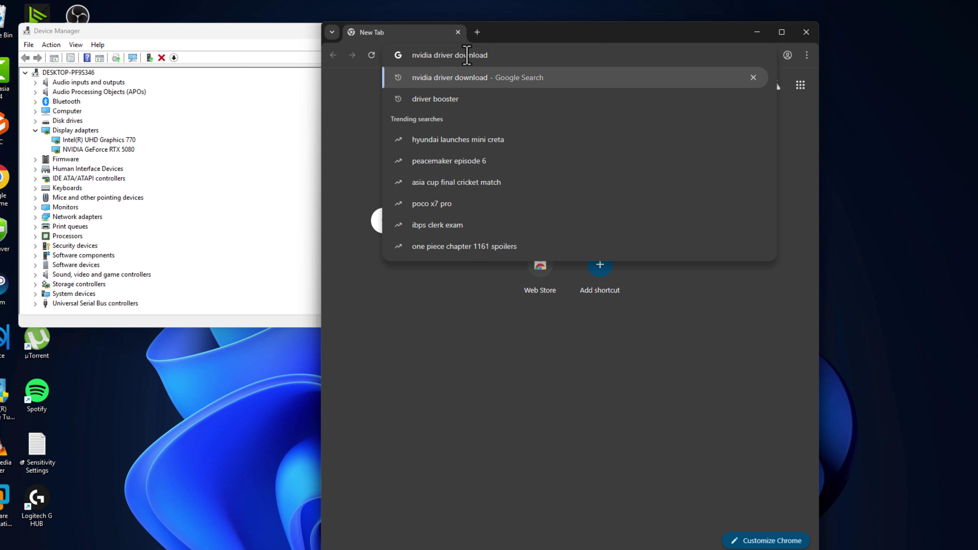
key("Return")
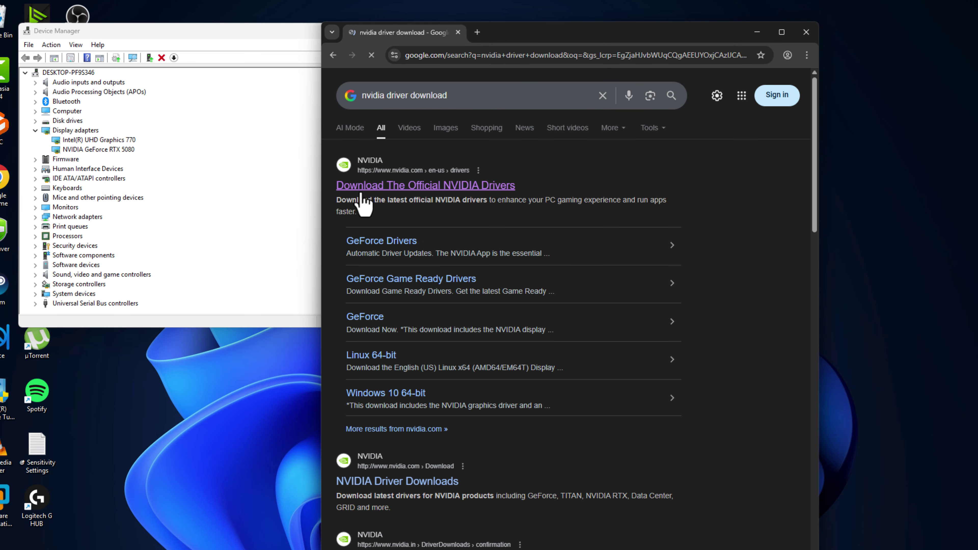
left_click(340, 187)
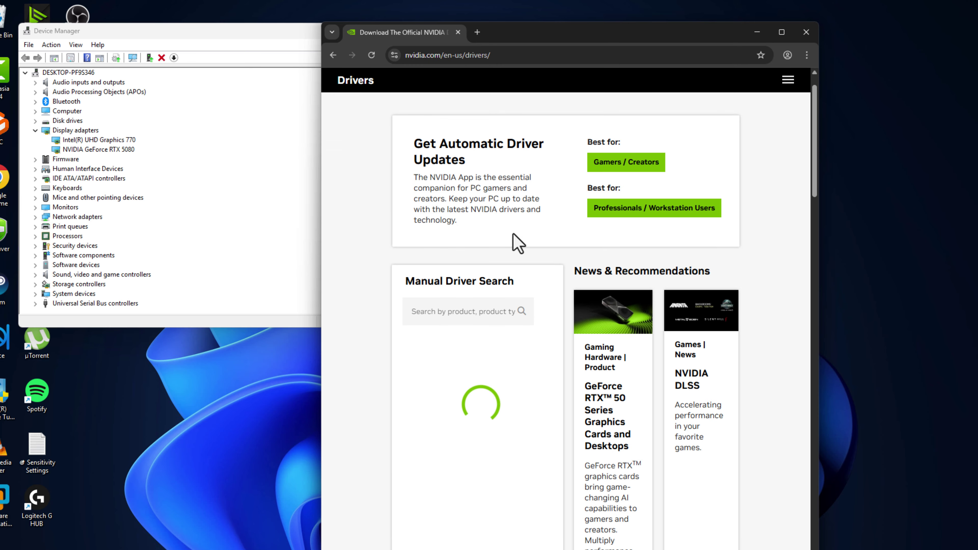
- In the manual driver search, enter "5080 windows 11", choose the desktop NVIDIA GeForce RTX 5080 for Windows 11, and find its drivers
left_click(430, 304)
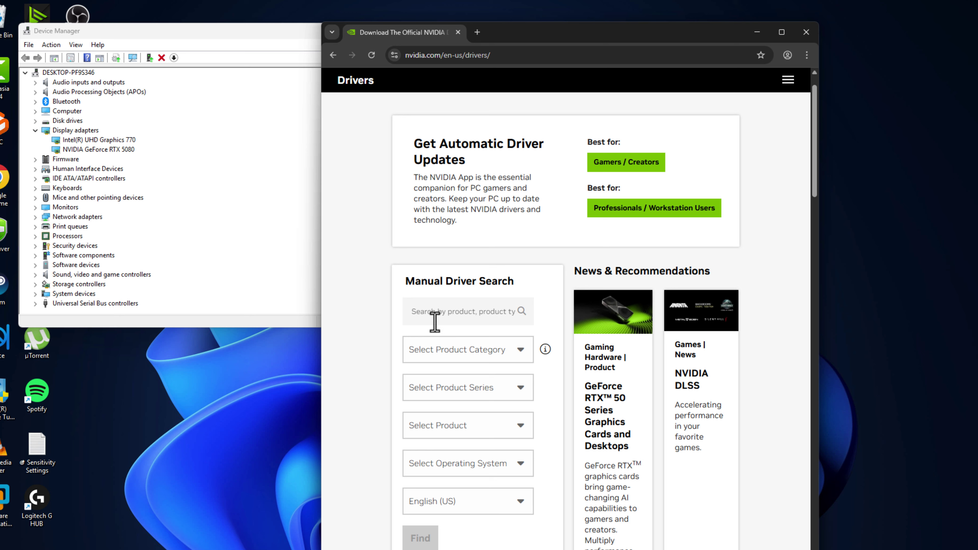
type("rtx5080 windows 11")
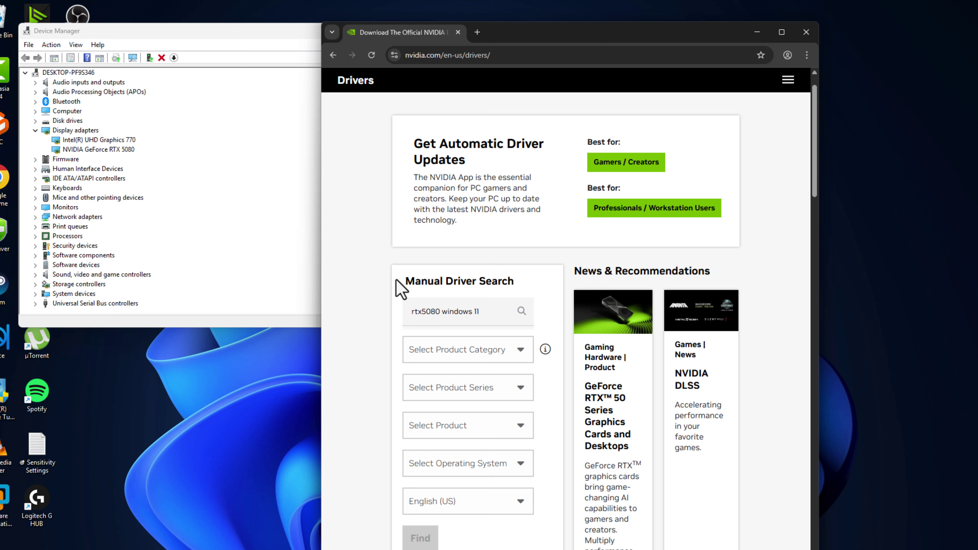
left_click(449, 314)
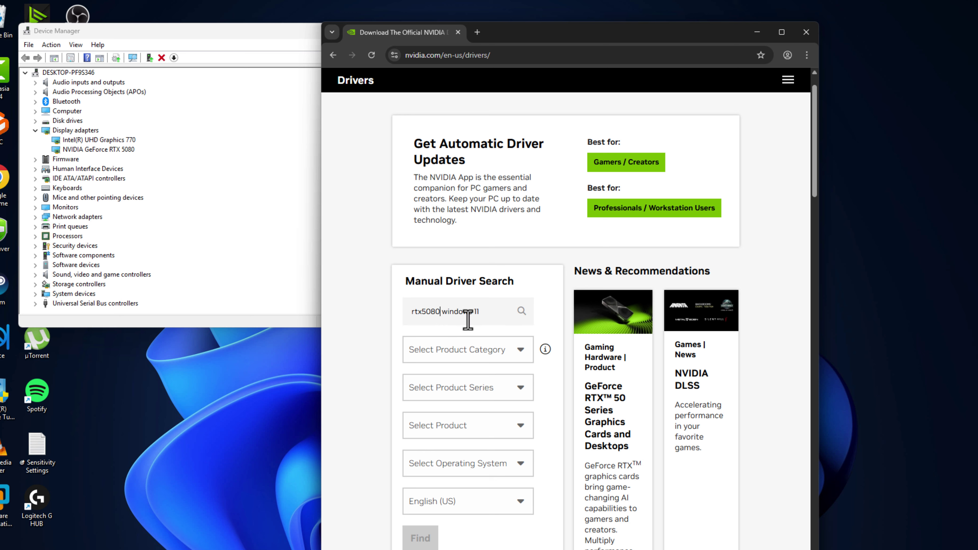
key("Home")
key("Delete")
key("Delete")
key("Delete")
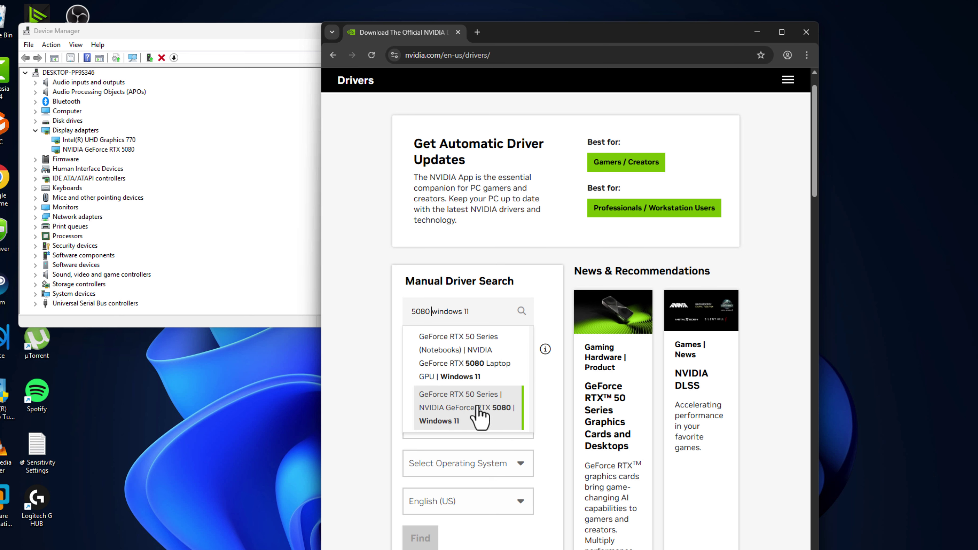
left_click(479, 415)
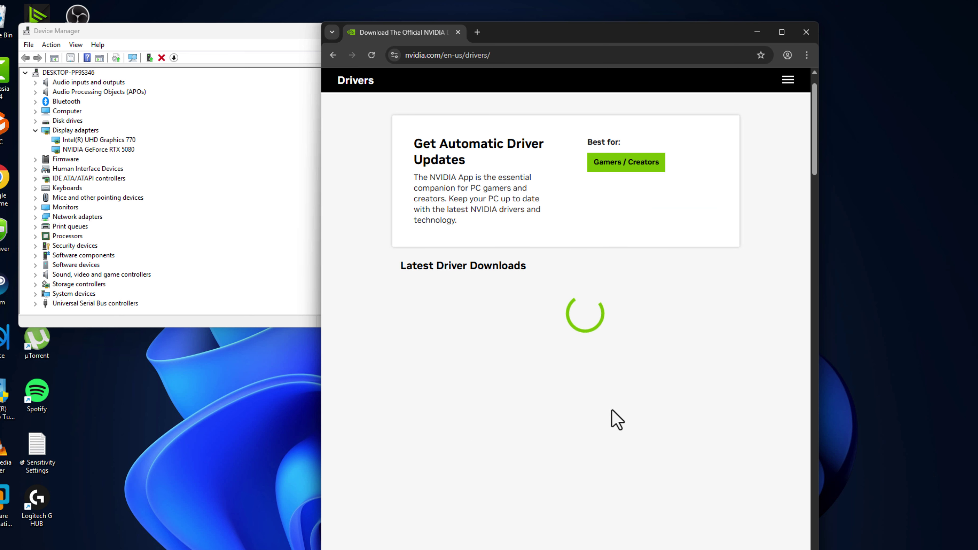
left_click(419, 543)
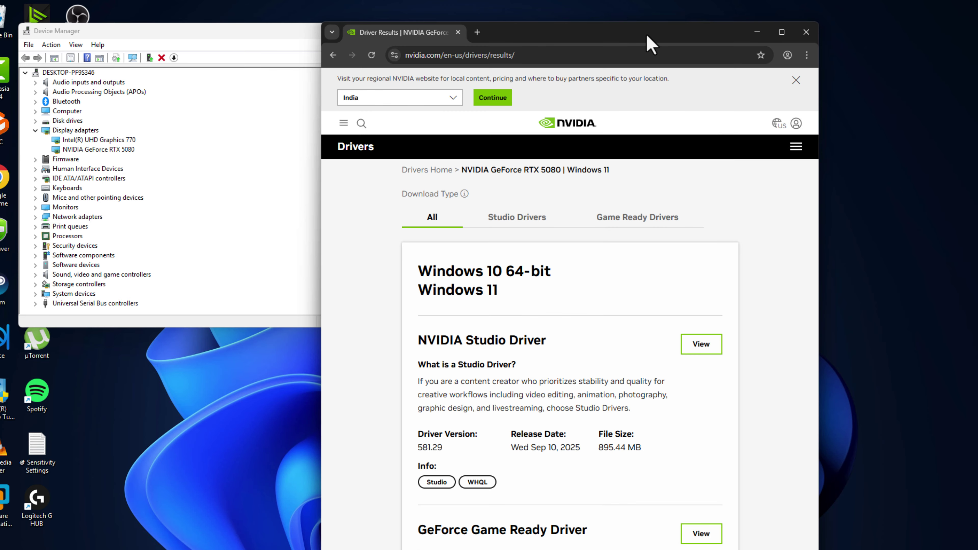
- Download GeForce Game Ready Driver 581.29 for Windows 11 from the driver results and show the recent downloads
double_click(645, 33)
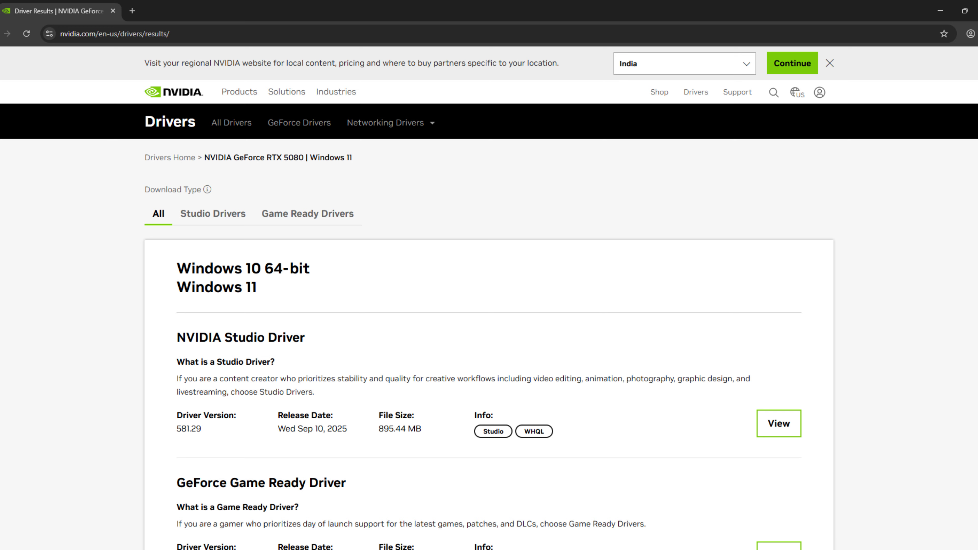
scroll(569, 178, "down", 3)
scroll(489, 315, "down", 2)
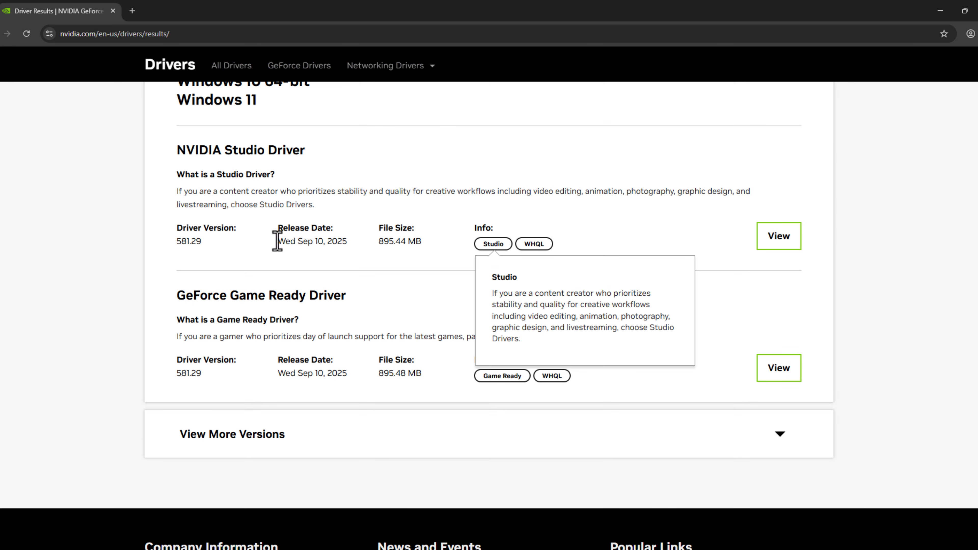
left_click_drag(174, 295, 349, 298)
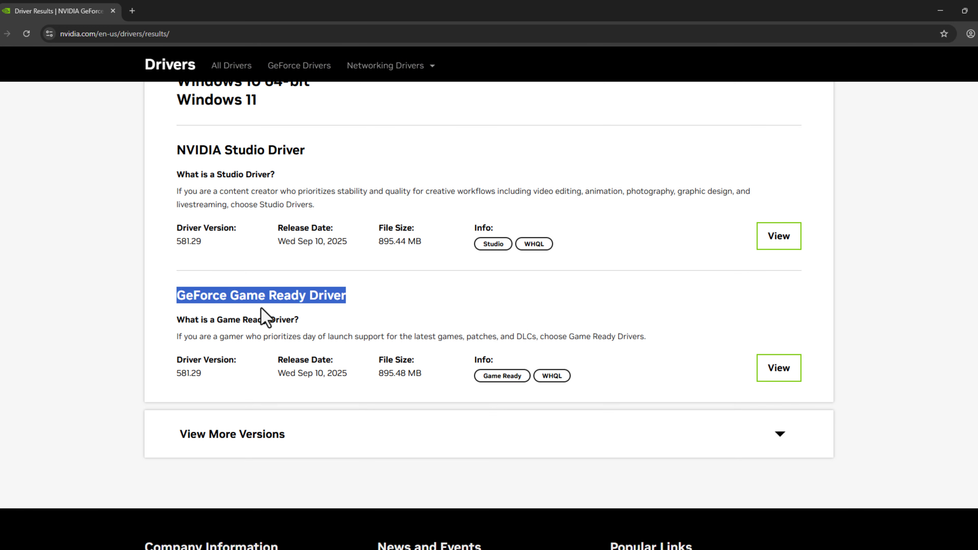
left_click(776, 372)
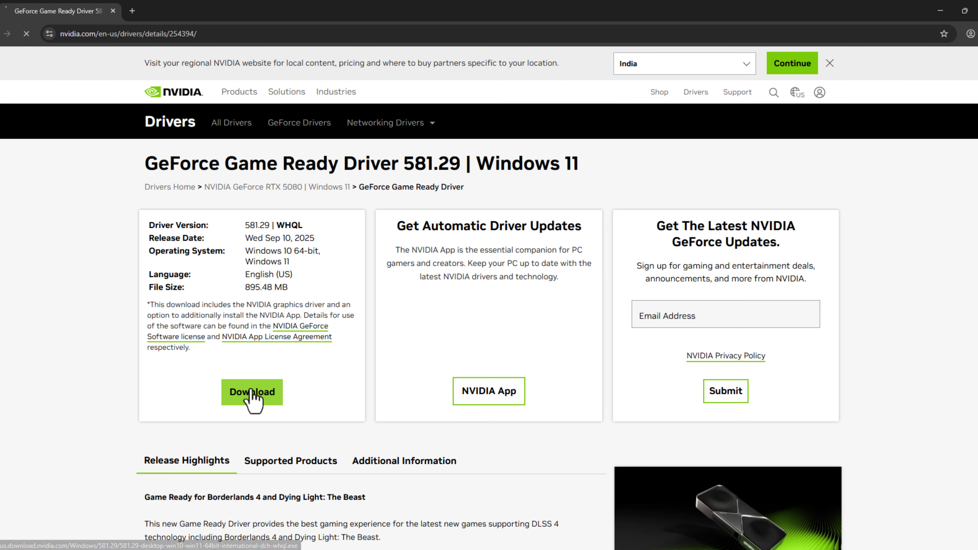
left_click(251, 392)
left_click(951, 33)
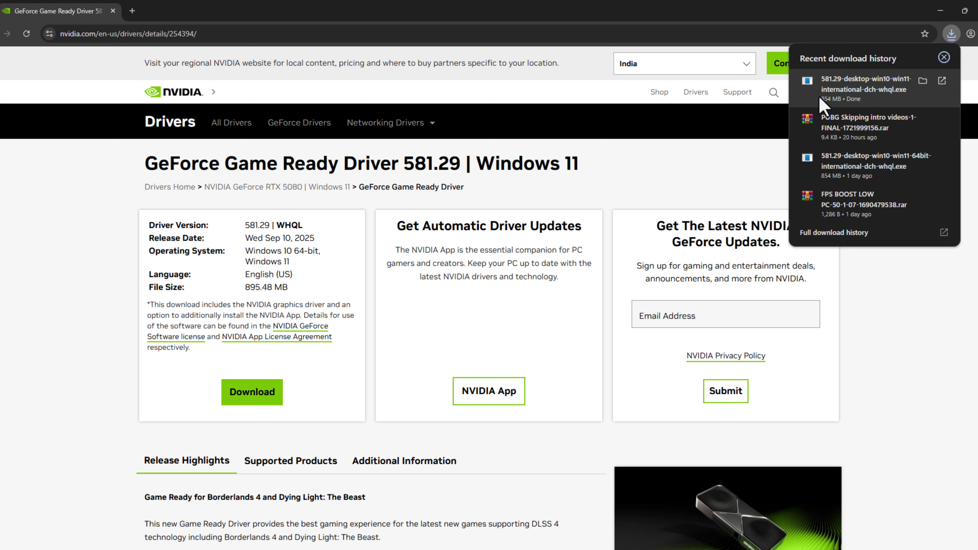
- Run the downloaded 581.29 driver package, extract it to the default path, choose NVIDIA Graphics Driver without the NVIDIA App, and accept the license
left_click(878, 101)
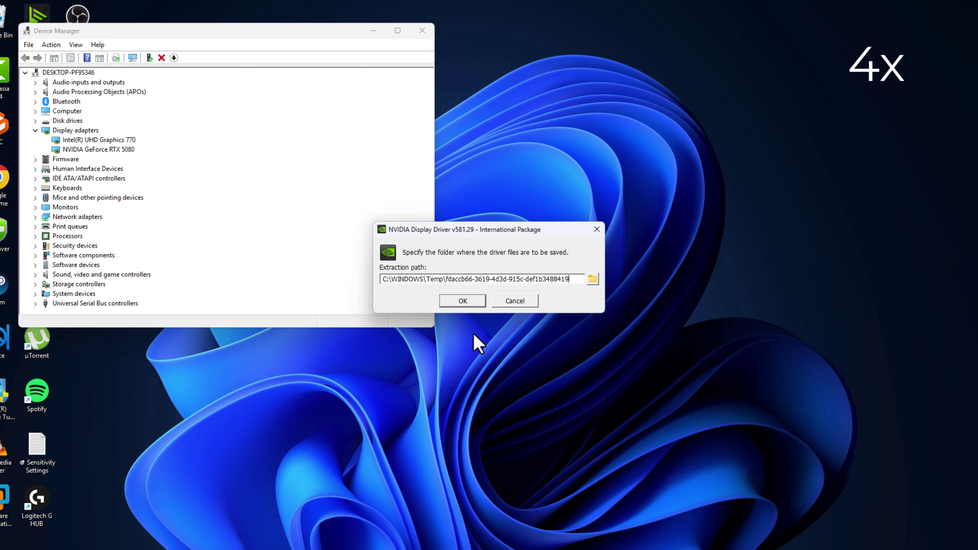
left_click(465, 301)
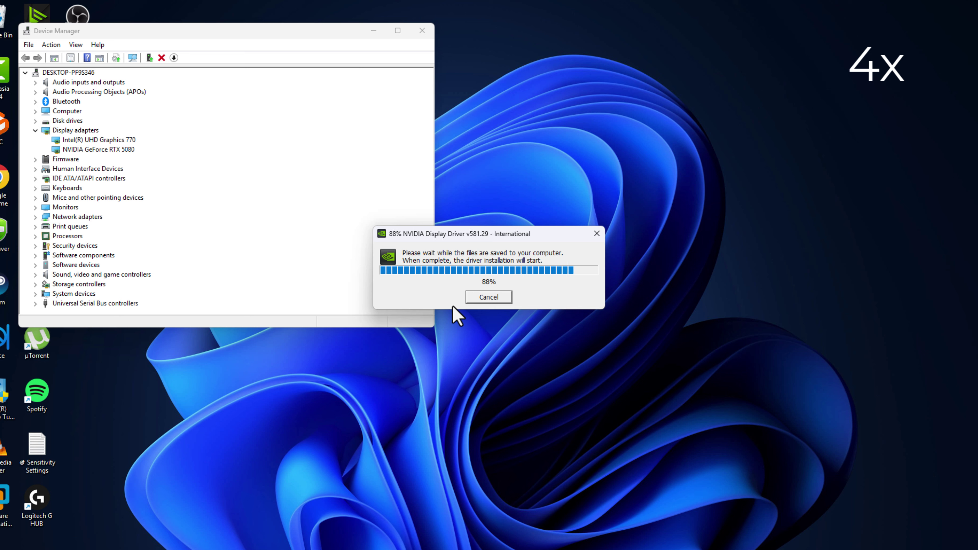
left_click(434, 235)
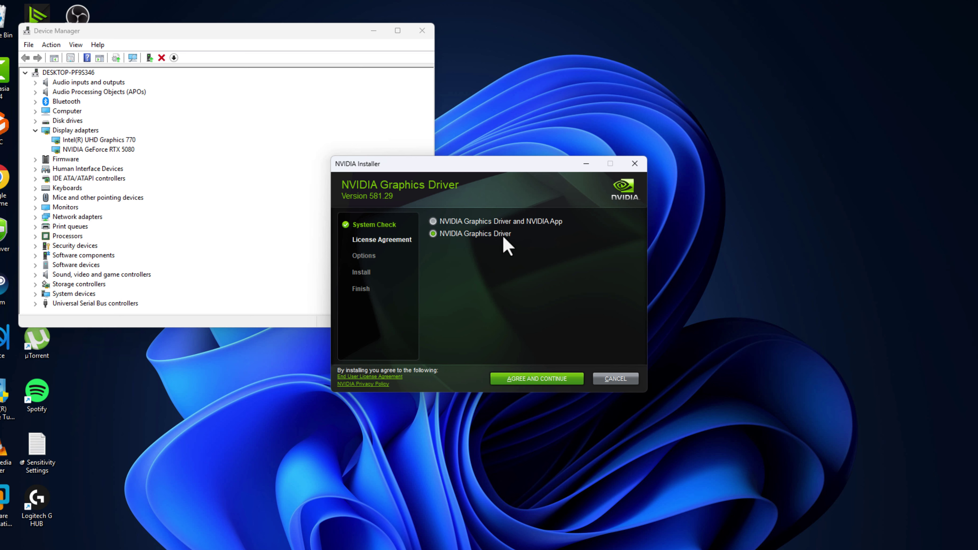
left_click(511, 380)
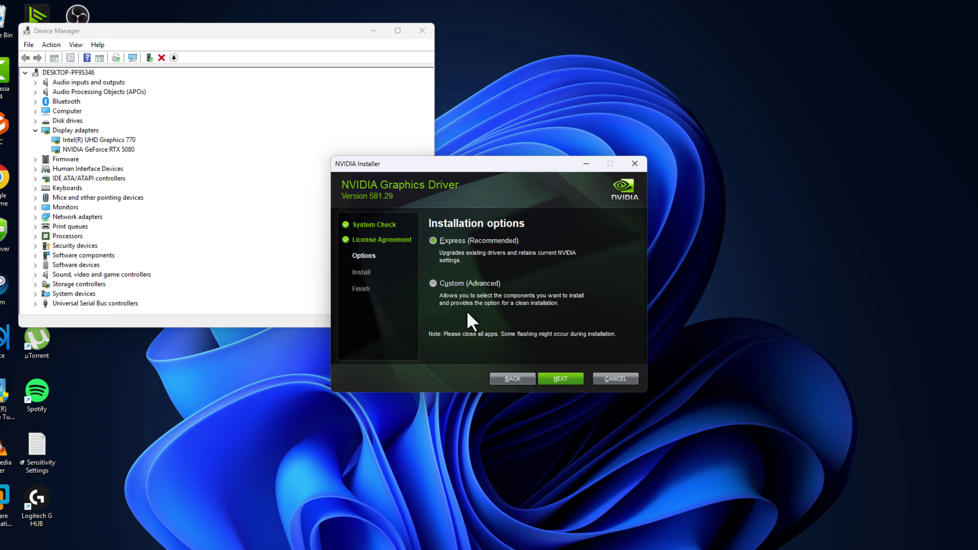
- Choose a Custom (Advanced) installation with a clean installation, then cancel the NVIDIA installer and close Device Manager
left_click(556, 381)
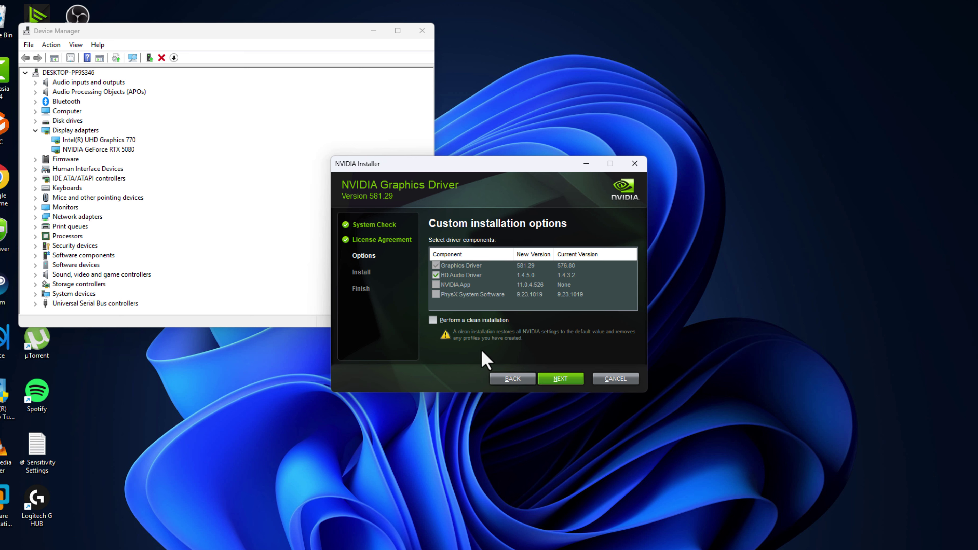
left_click(433, 320)
left_click(615, 378)
left_click(422, 31)
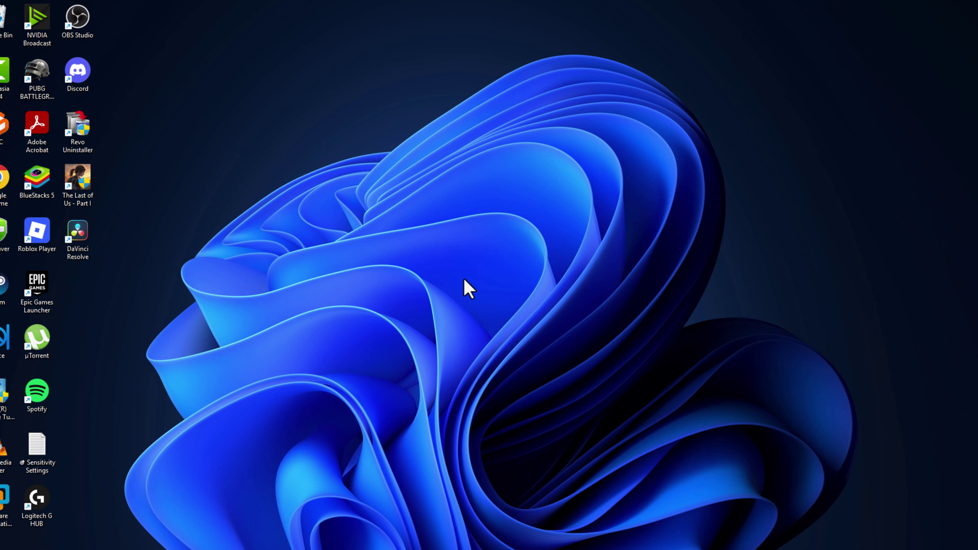
left_click(87, 205)
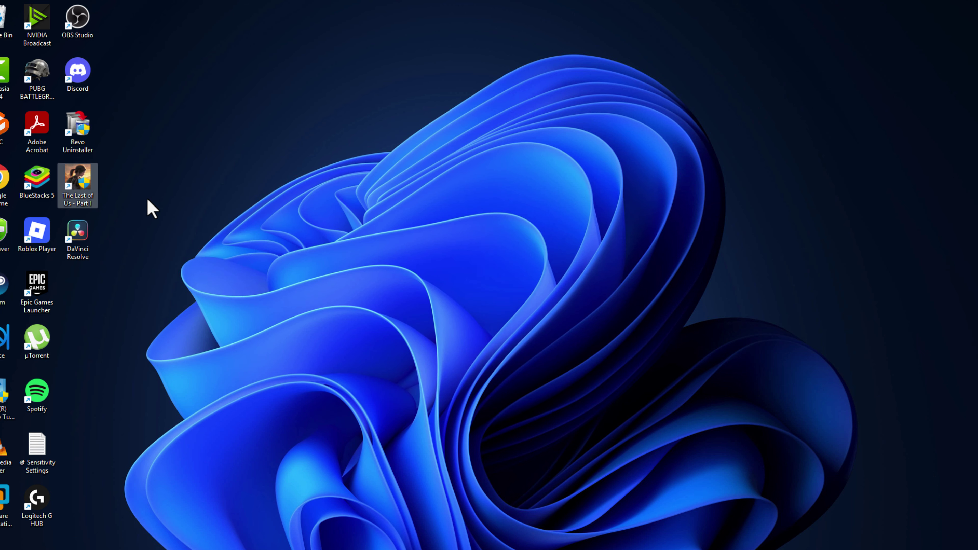
left_click(259, 294)
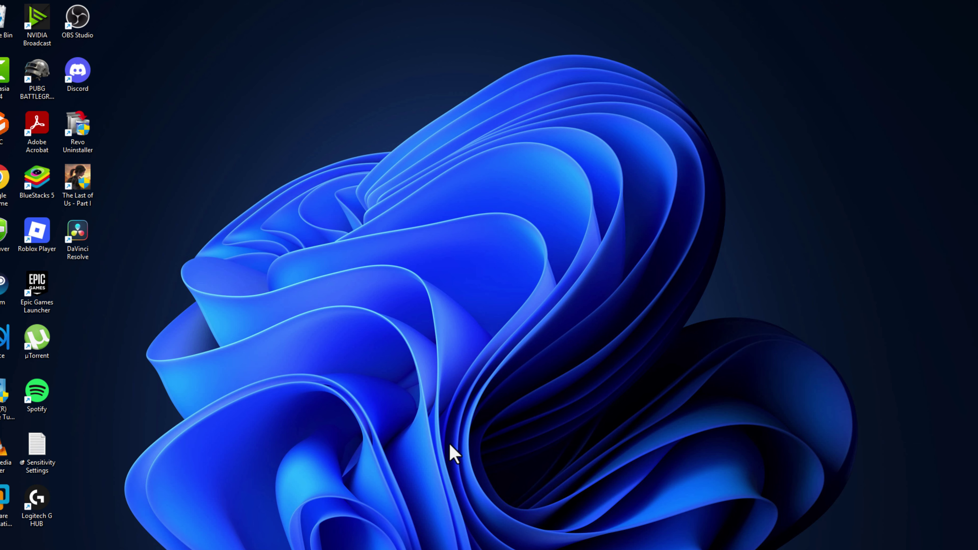
- Open the Run dialog and launch sysdm.cpl to show System Properties
key("super")
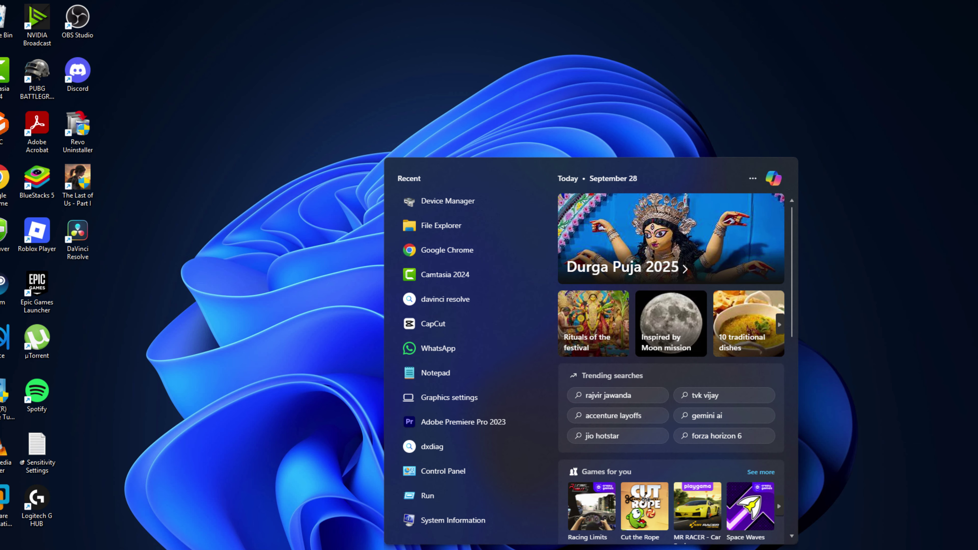
type("run")
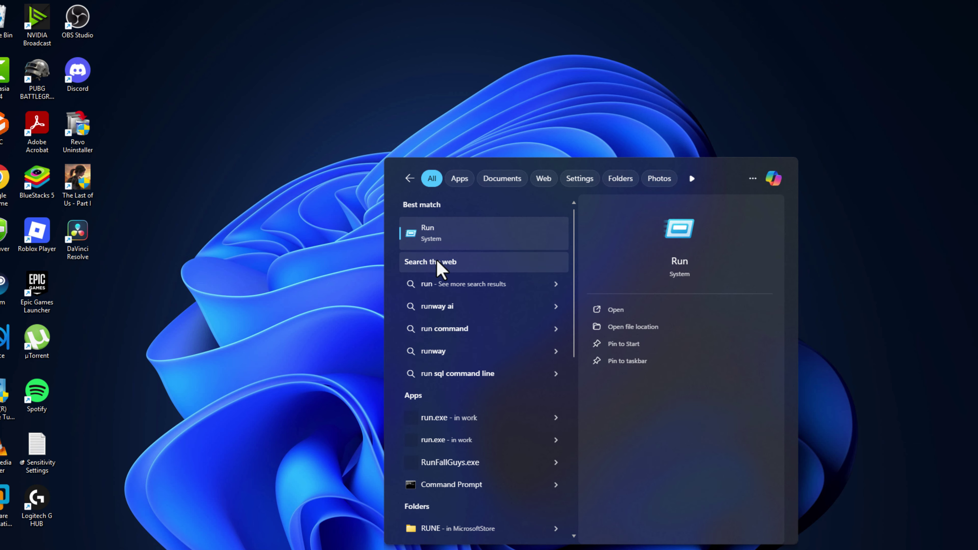
key("Return")
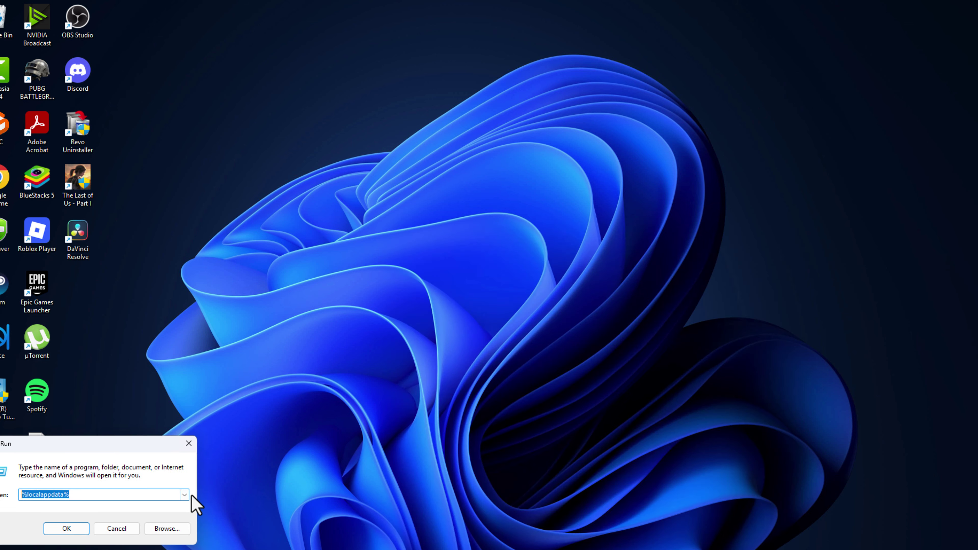
type("sysdm")
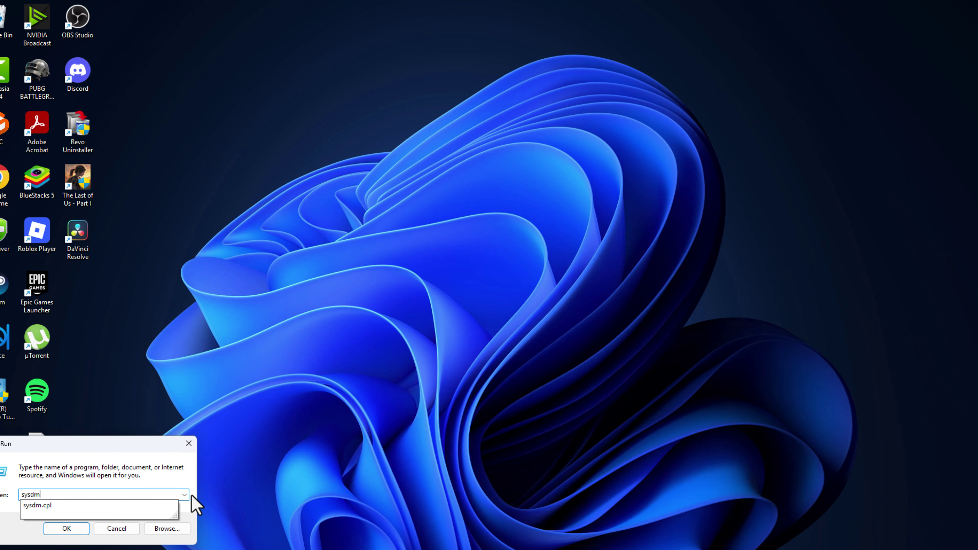
type(".cpl")
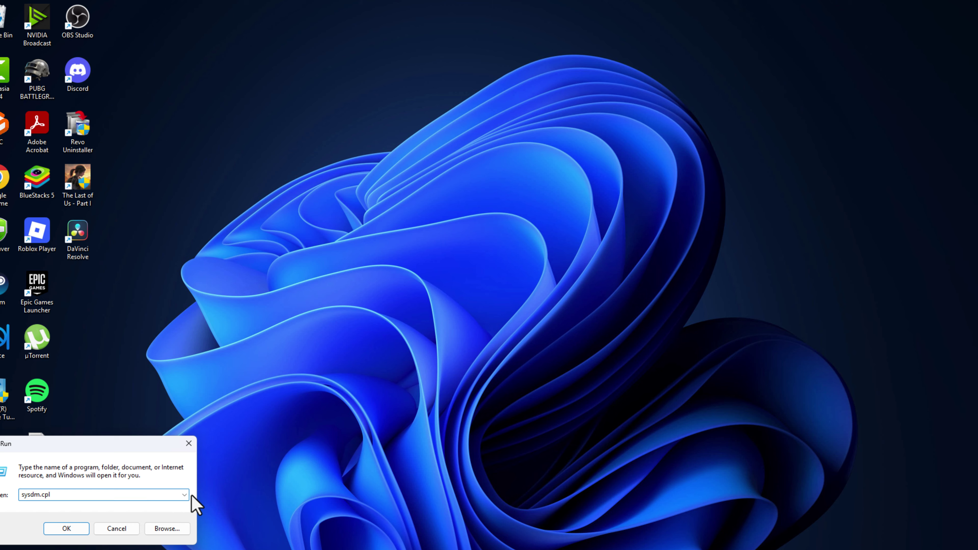
left_click(66, 529)
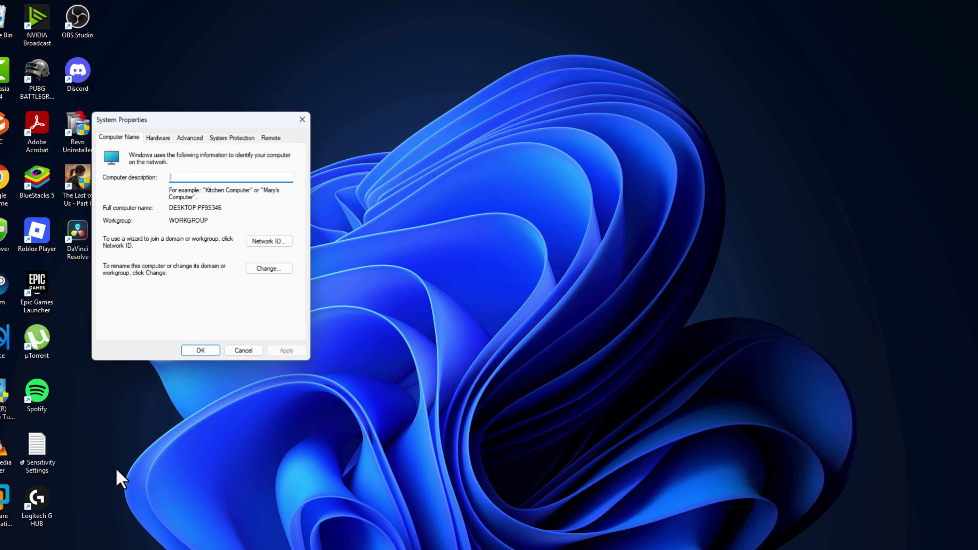
- From the advanced system properties, open the advanced Performance Options and bring up the Virtual Memory settings
left_click(188, 142)
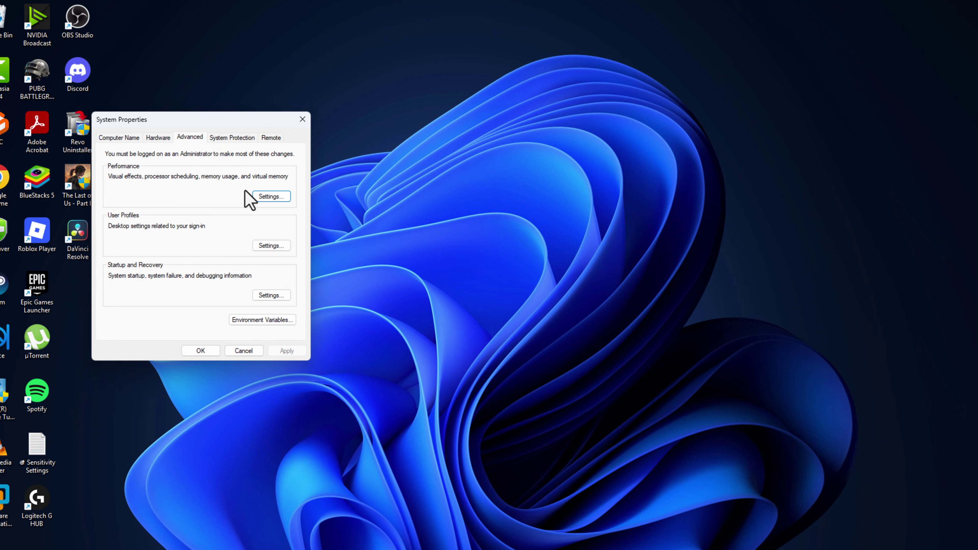
left_click(262, 196)
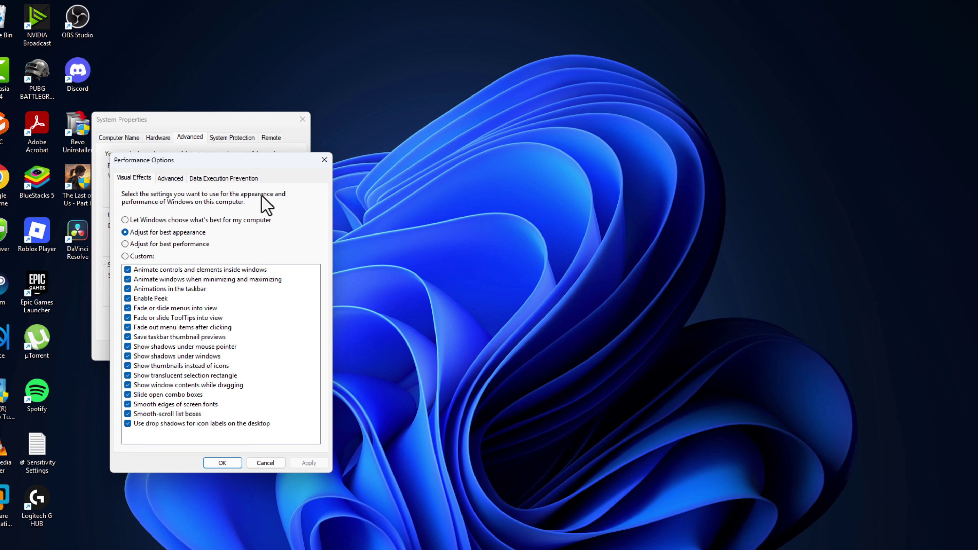
left_click(173, 181)
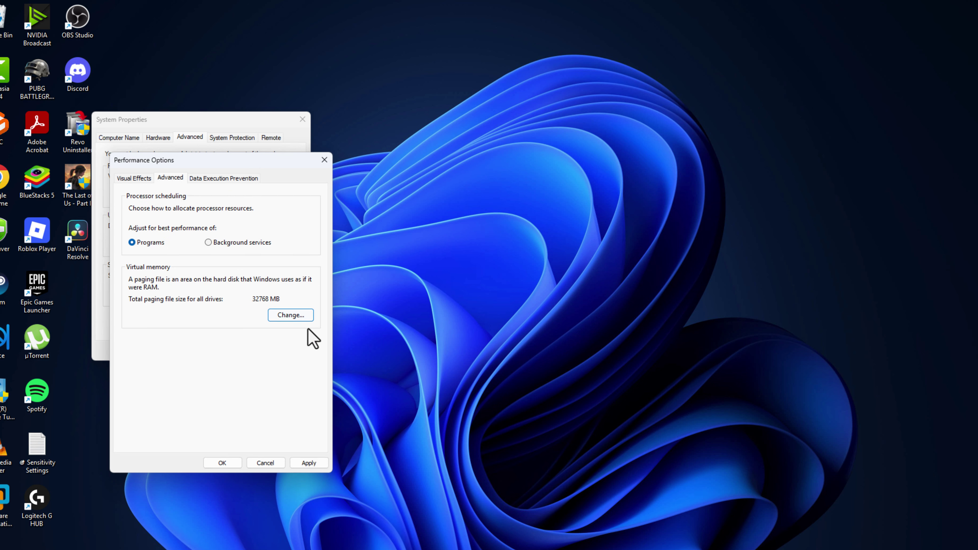
left_click(294, 316)
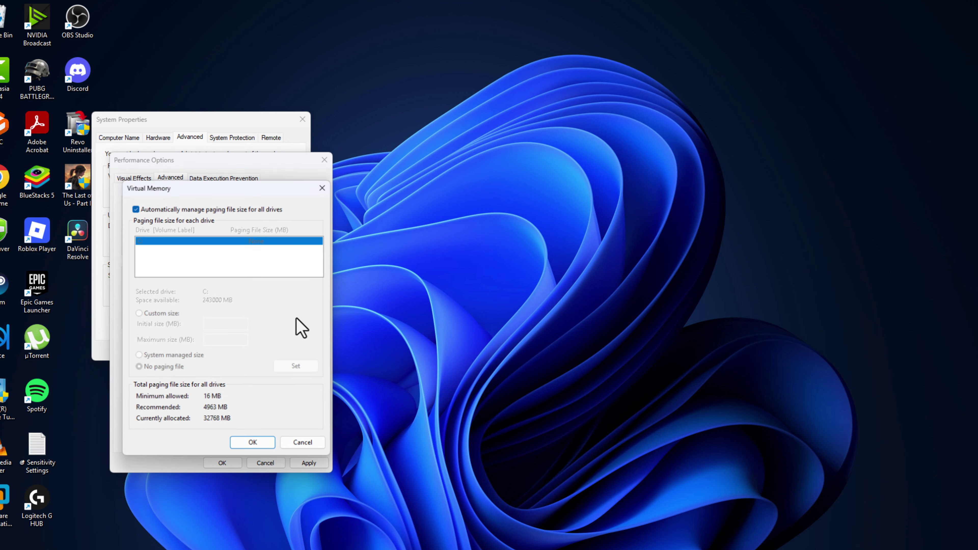
- Disable automatic paging file management for all drives and choose a custom size for drive C:
left_click(152, 209)
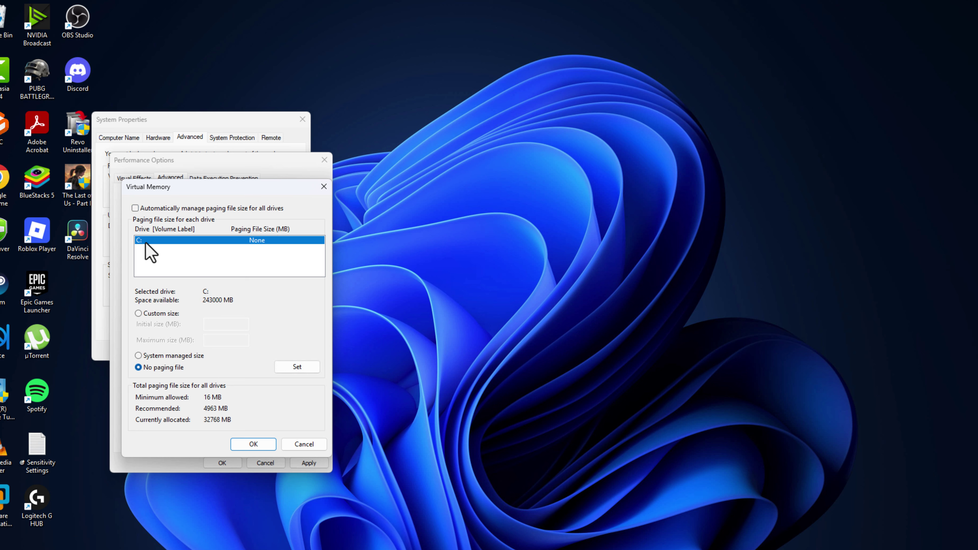
left_click(138, 313)
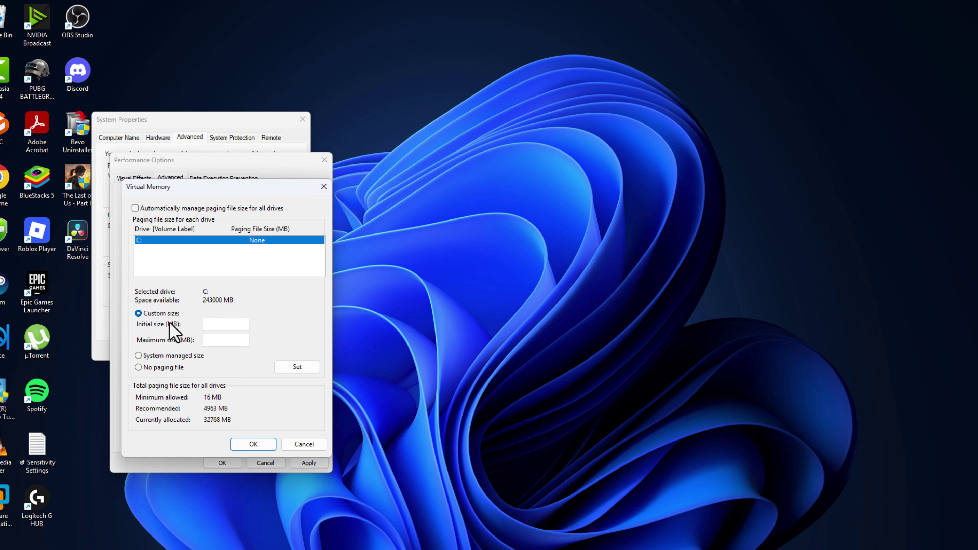
left_click(207, 328)
- Find and open System Information to check how much RAM is installed, then return to the Virtual Memory settings
left_click(493, 547)
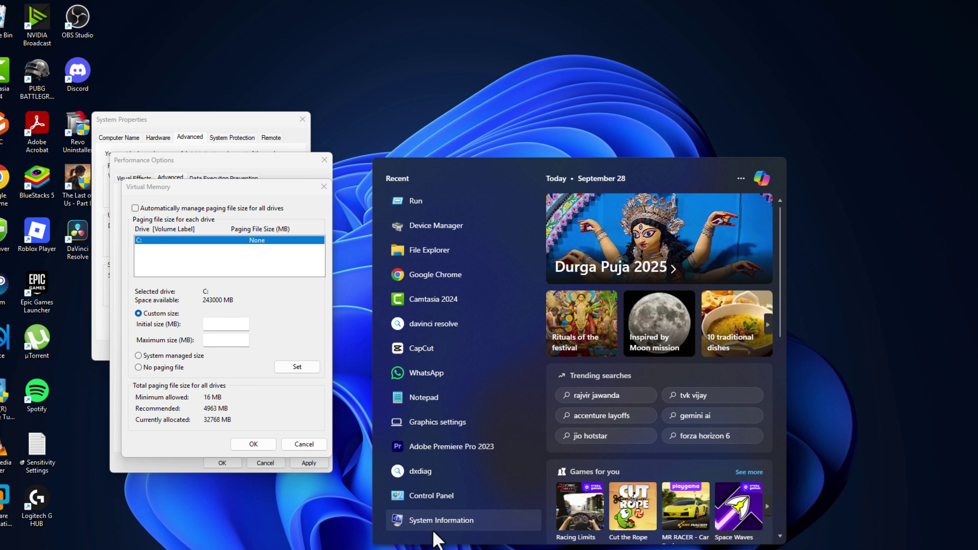
type("system information")
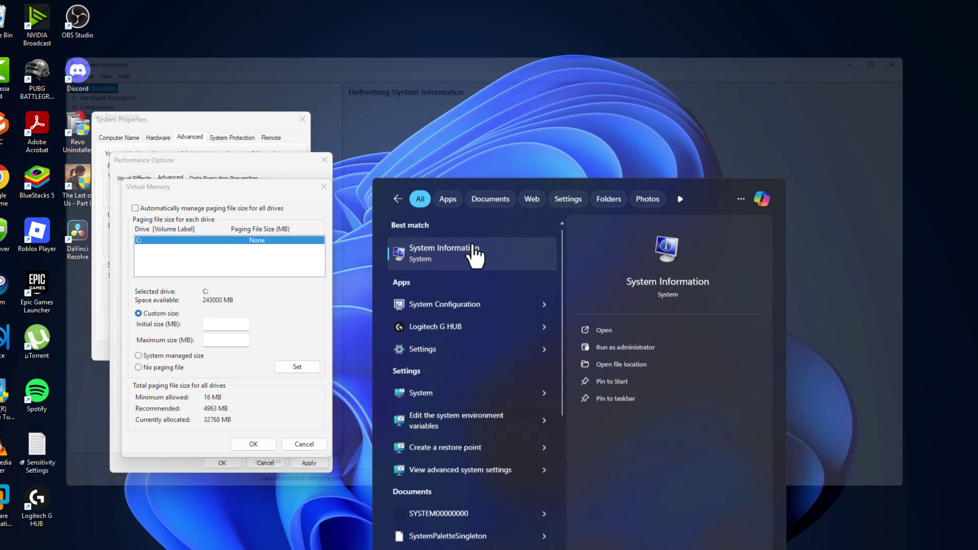
left_click(476, 251)
left_click(380, 380)
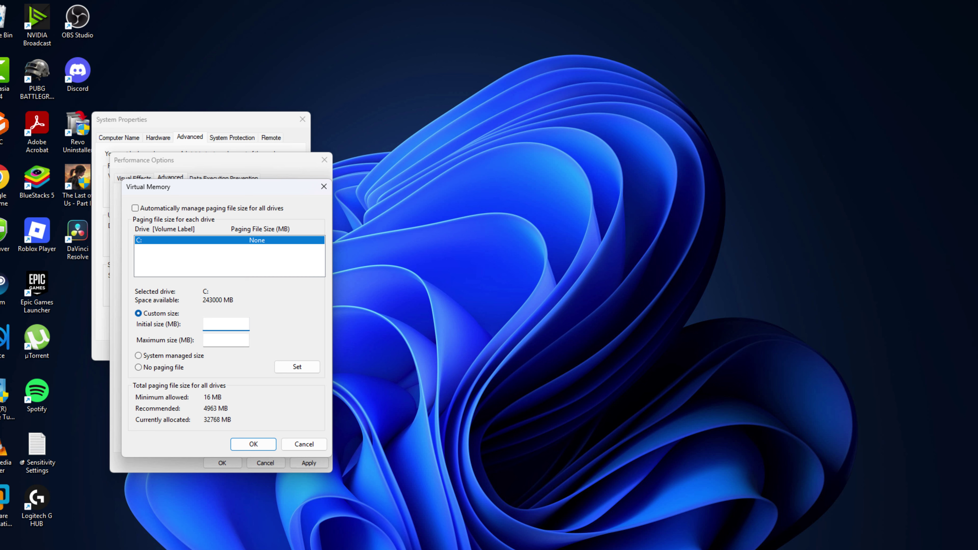
- Switch to the 1.txt notes in Notepad and highlight the 32 GB row of the virtual memory size table
key("alt+Tab")
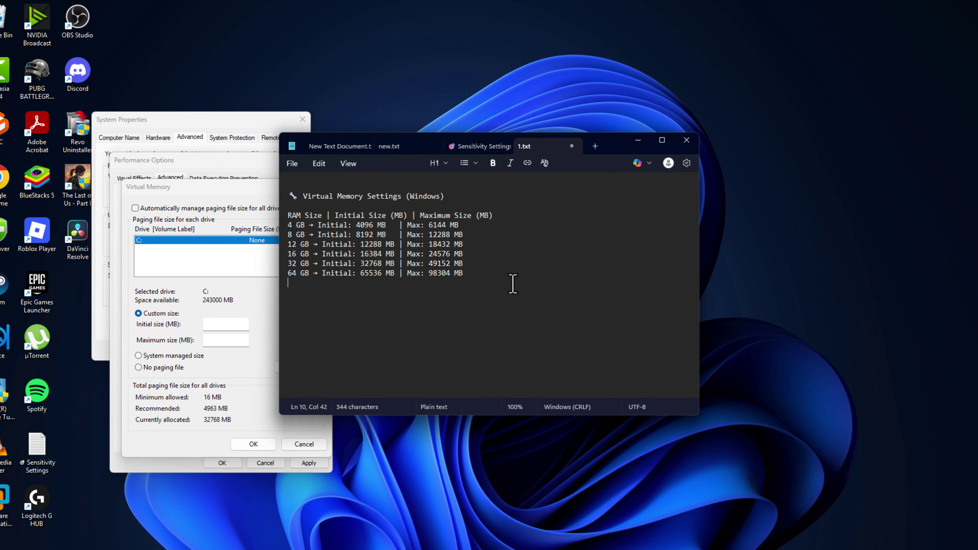
left_click_drag(513, 284, 288, 215)
left_click(442, 292)
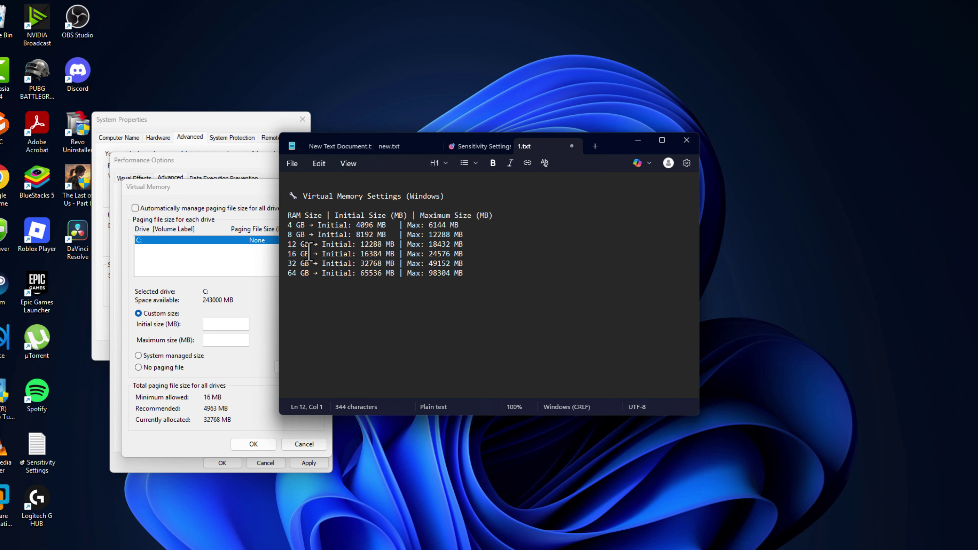
left_click_drag(474, 265, 288, 264)
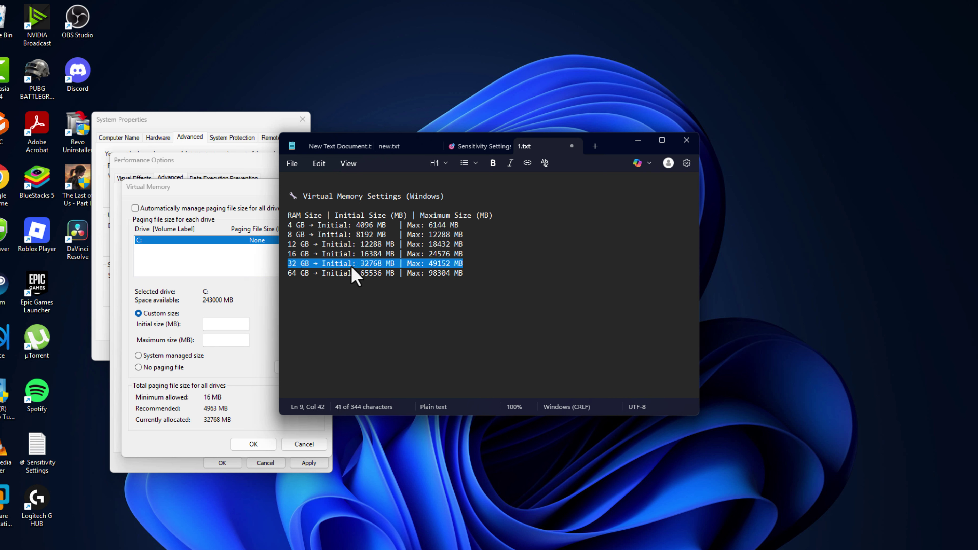
- Copy 32768 from the 32 GB row of the notes into the initial paging file size for drive C:
left_click_drag(360, 264, 383, 264)
key("ctrl+c")
left_click(217, 329)
key("ctrl+v")
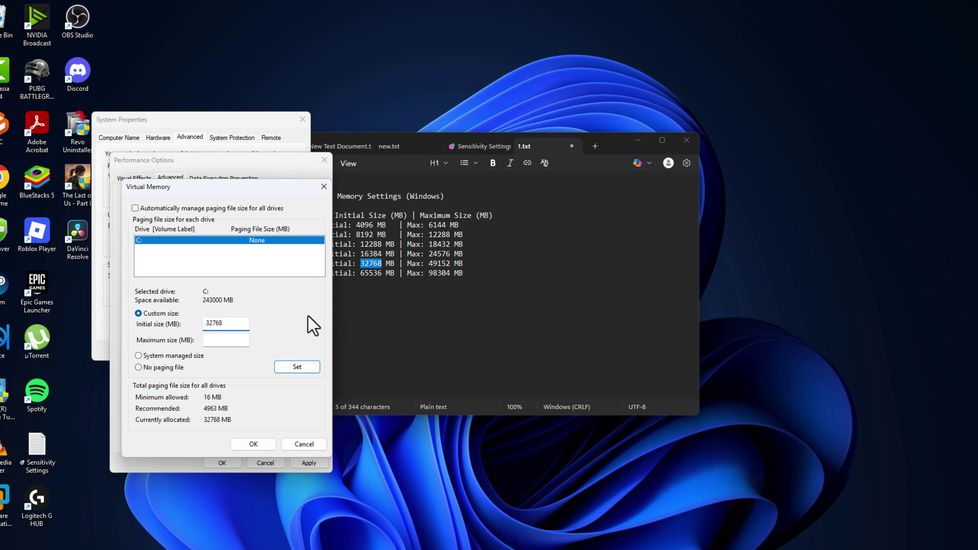
- Copy 49152 from the 32 GB row into the maximum paging file size and set the custom size for drive C:
left_click(420, 263)
left_click_drag(430, 264, 448, 264)
key("ctrl+c")
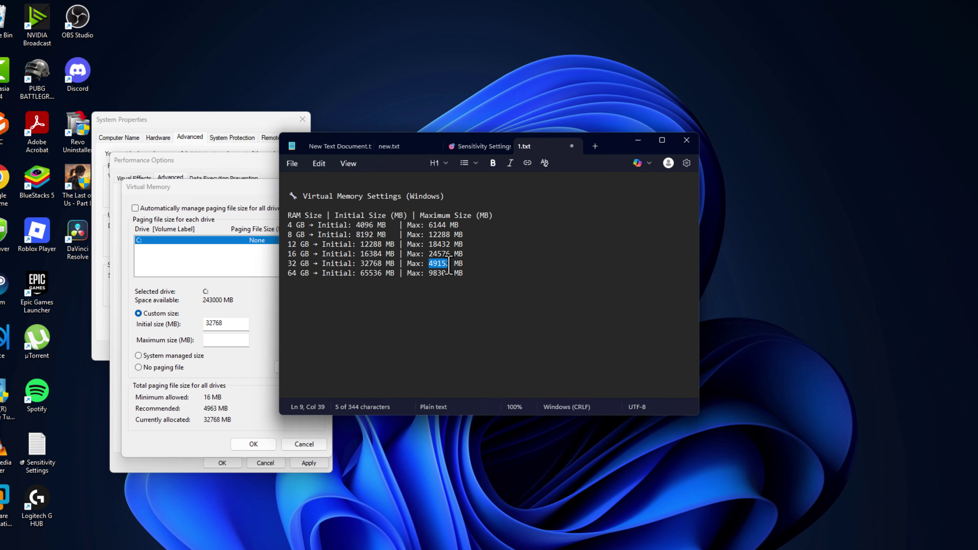
left_click(223, 340)
key("ctrl+v")
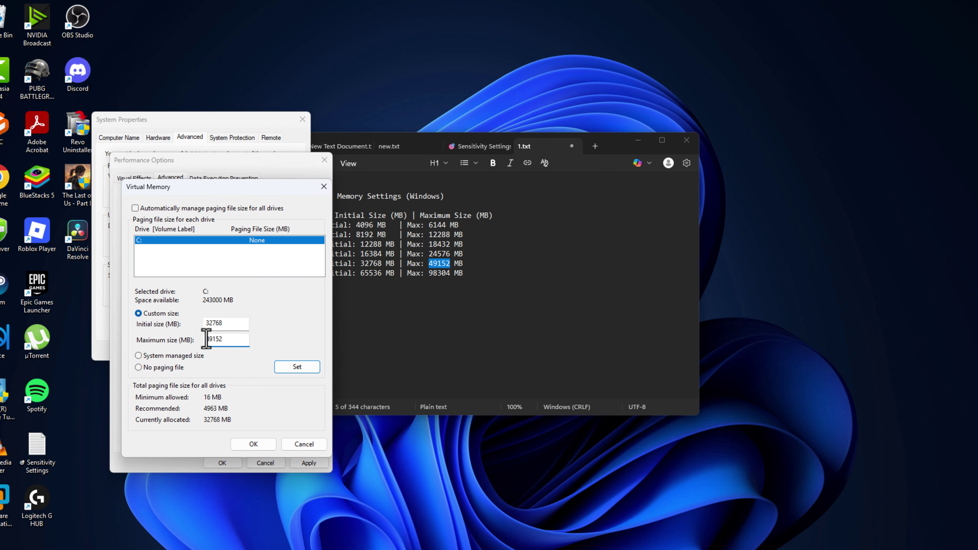
left_click(294, 368)
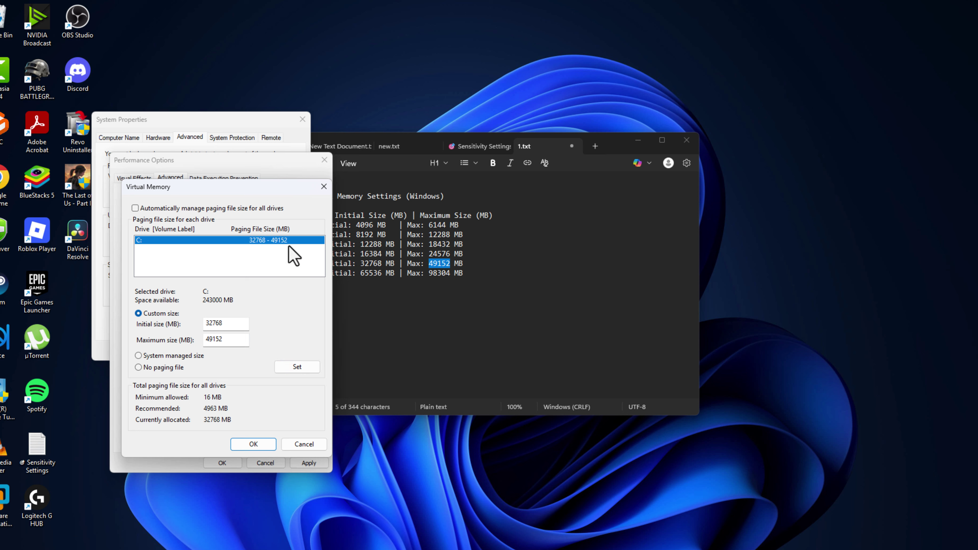
- Confirm the Virtual Memory, Performance Options and System Properties dialogs, postpone the restart, and minimize Notepad
left_click(254, 445)
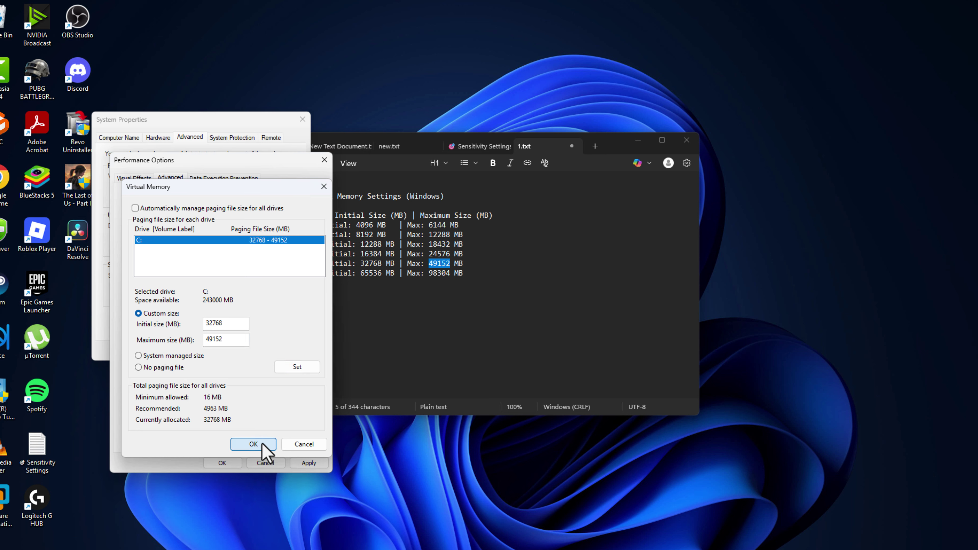
left_click(310, 463)
left_click(231, 461)
left_click(208, 351)
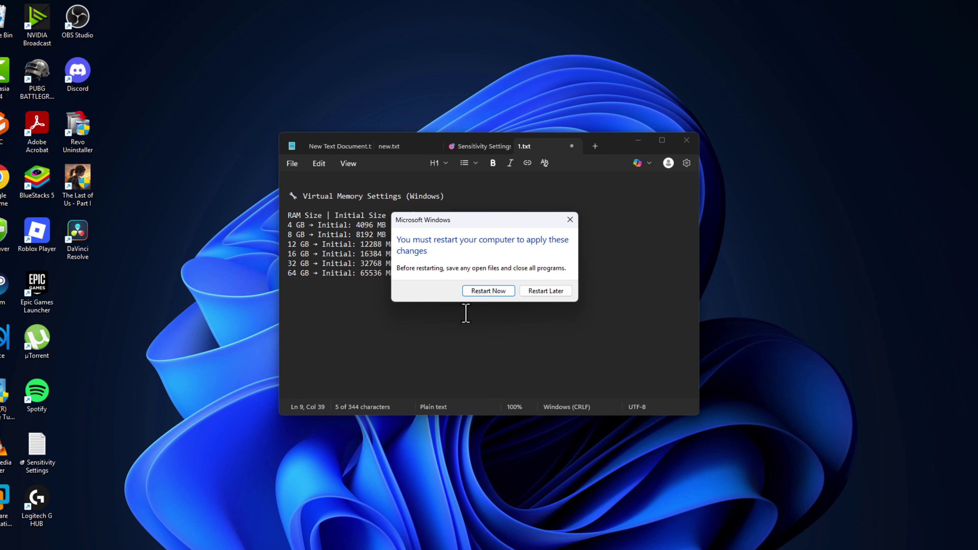
left_click(544, 291)
left_click(639, 141)
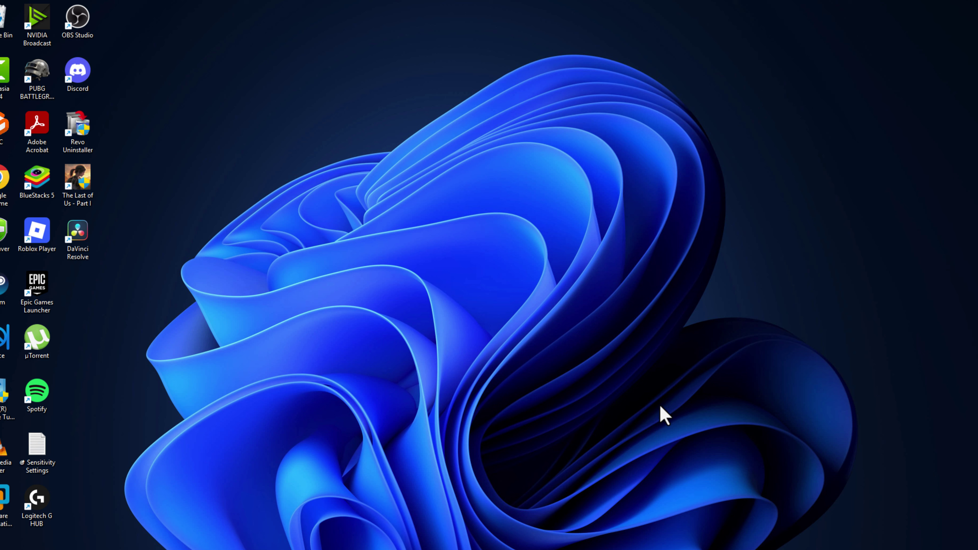
- Review the background apps in the hidden system tray and the Logitech G HUB tray options, then dismiss them
left_click(847, 549)
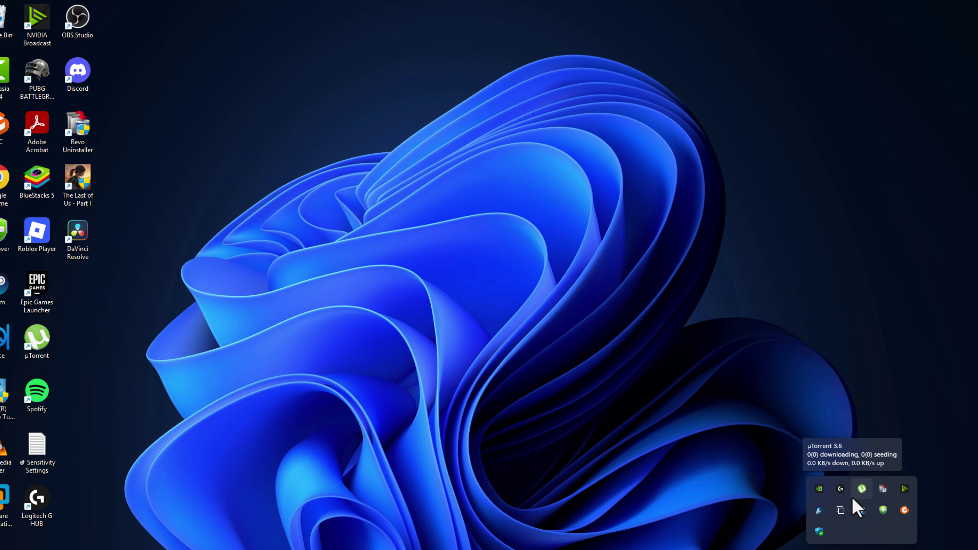
right_click(840, 489)
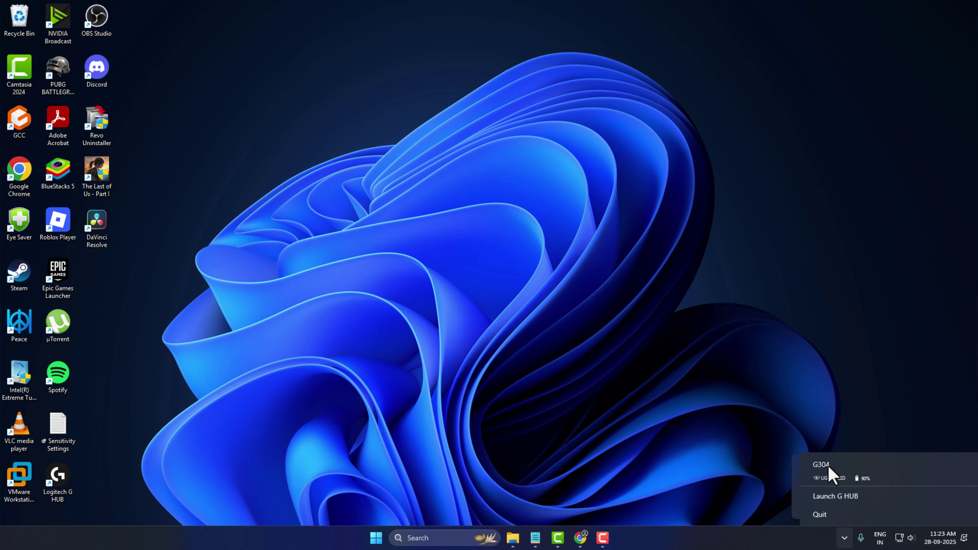
key("Escape")
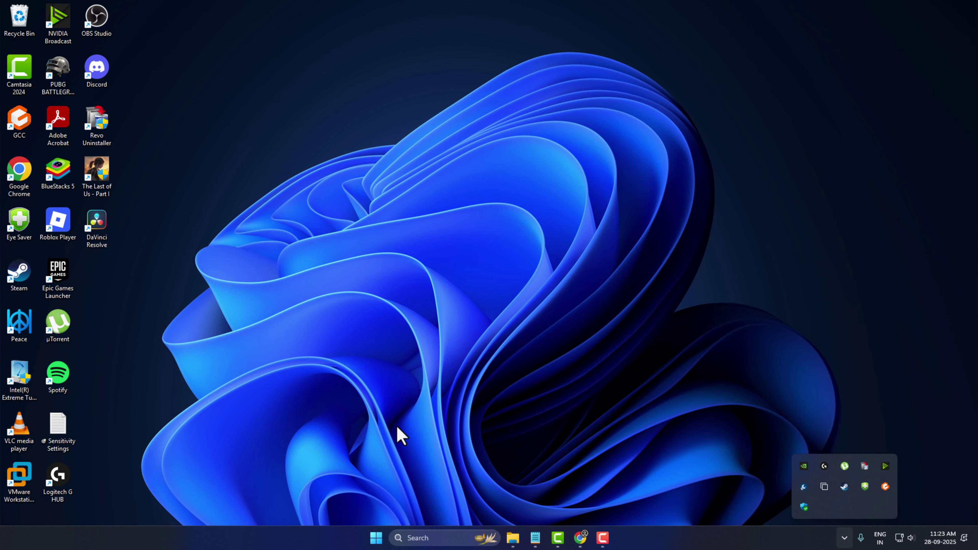
key("Escape")
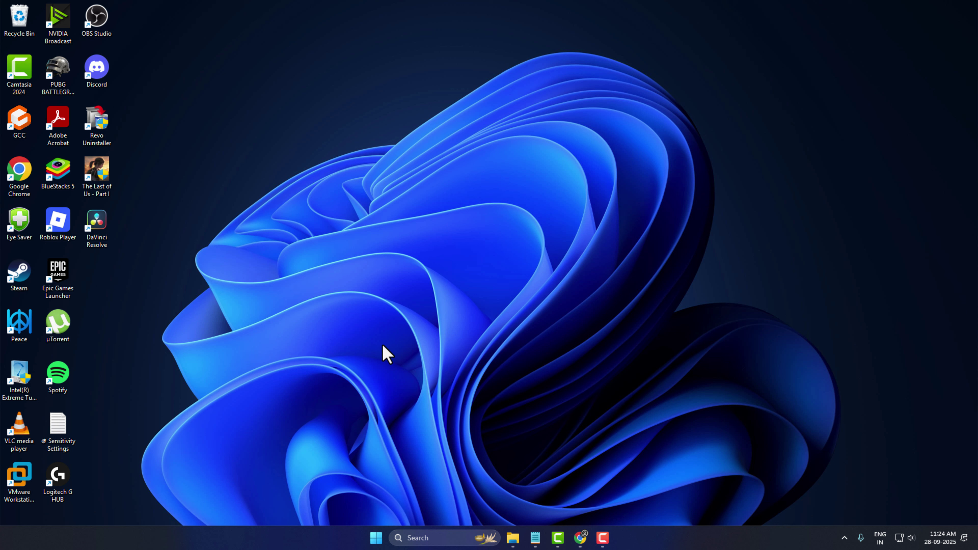